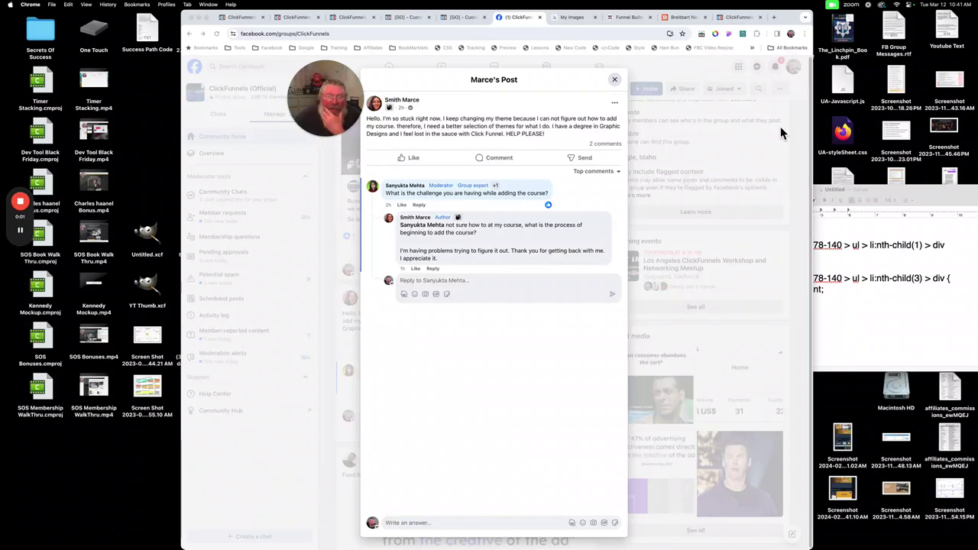
Step: Switch to the ClickFunnels workspace and open the site's list of courses
{"action": "left_click", "coordinate": [739, 18]}
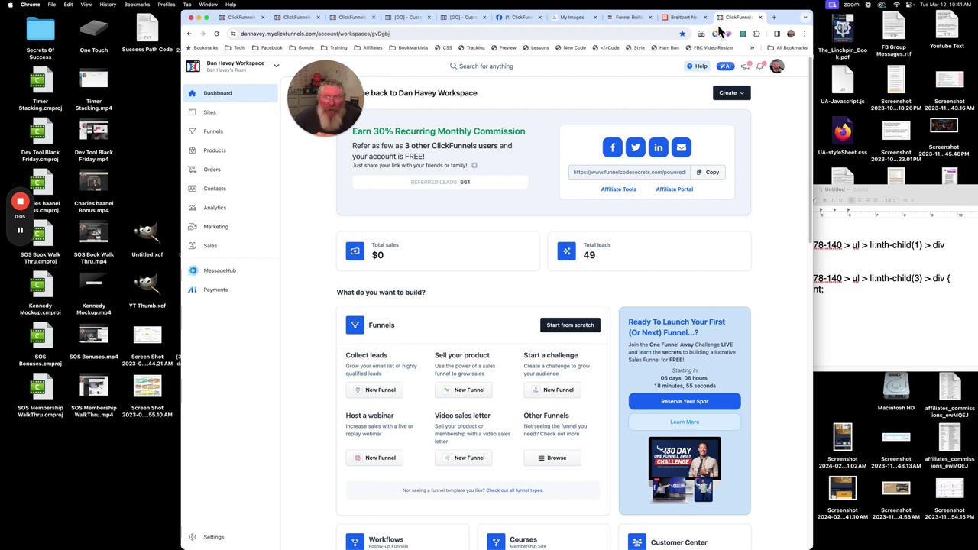
{"action": "left_click", "coordinate": [705, 17]}
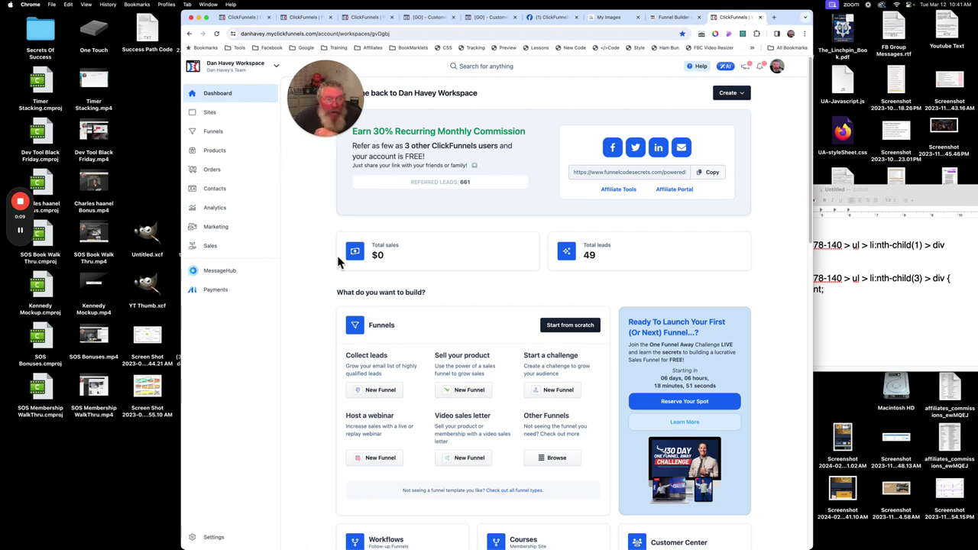
{"action": "left_click", "coordinate": [217, 141]}
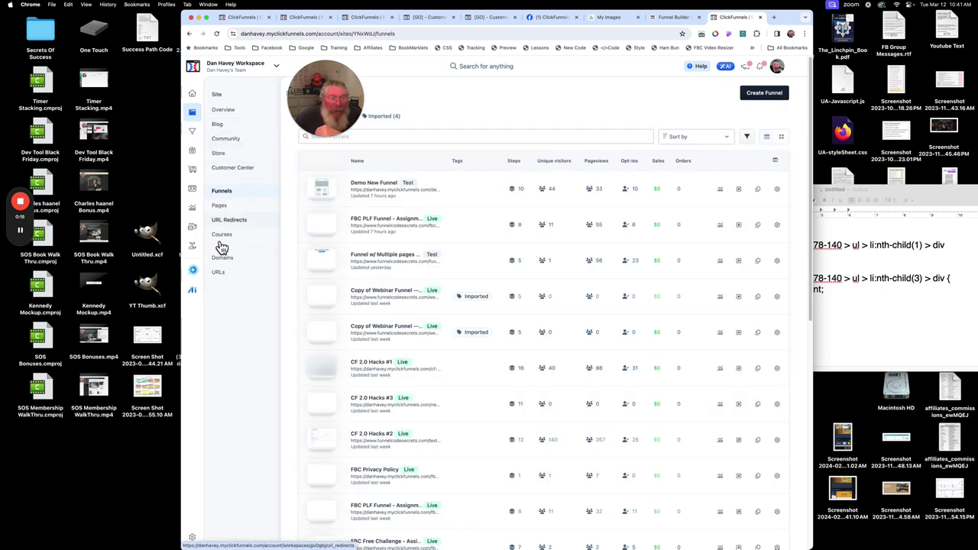
{"action": "left_click", "coordinate": [226, 240]}
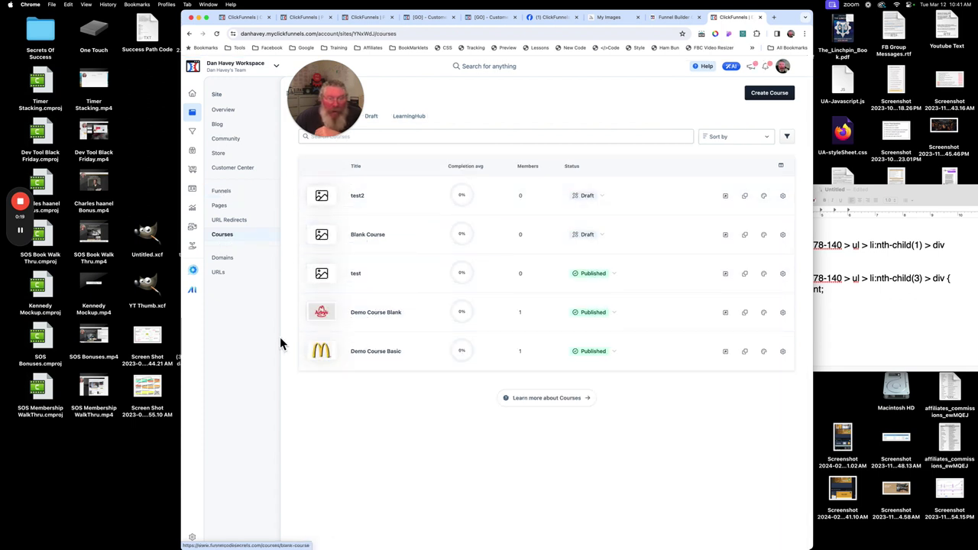
Step: Start a new course of the Custom type and title it "Test course"
{"action": "left_click", "coordinate": [779, 102]}
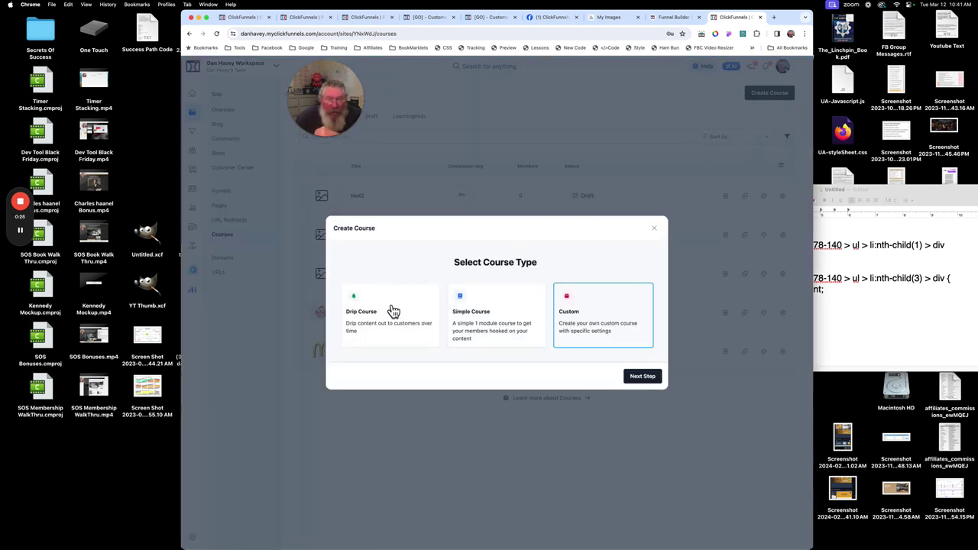
{"action": "left_click", "coordinate": [644, 377]}
{"action": "left_click", "coordinate": [497, 293]}
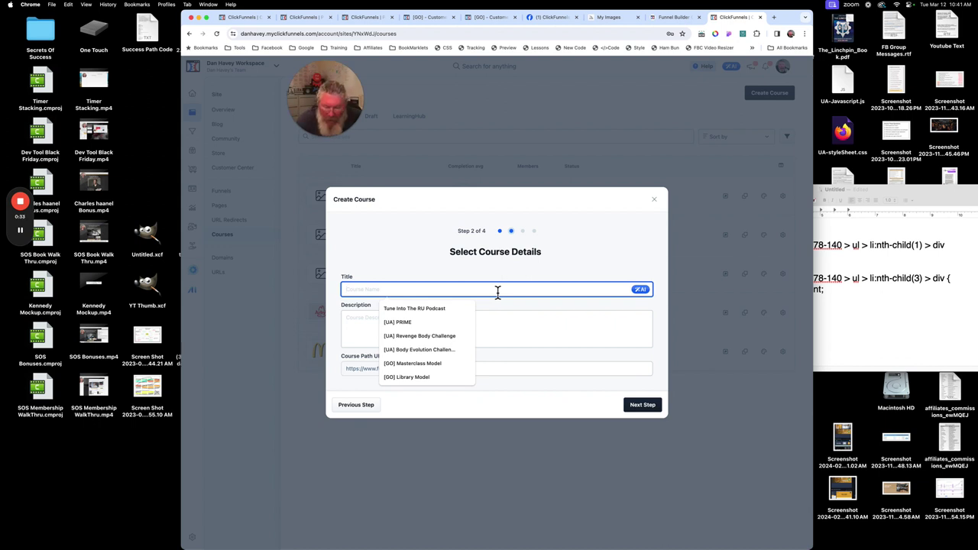
{"action": "type", "text": "Test course"}
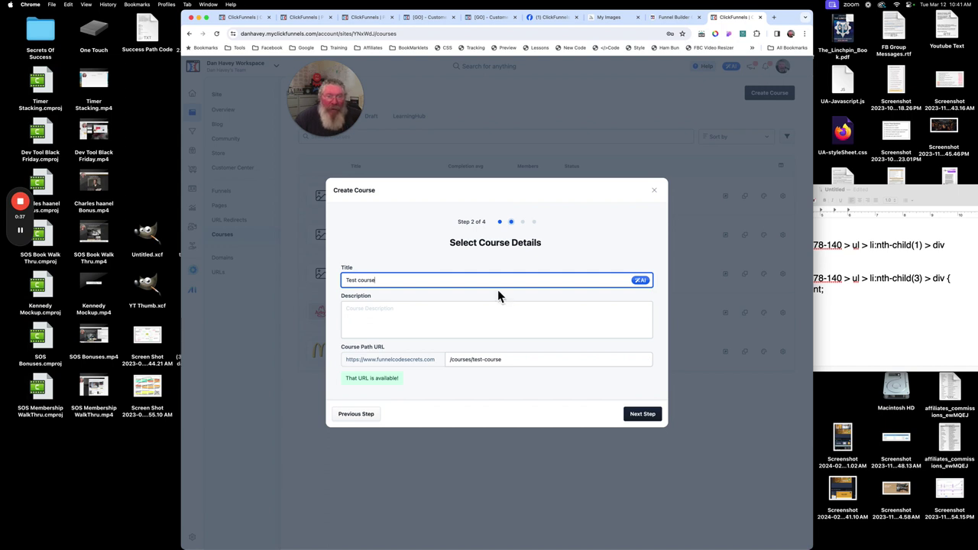
{"action": "left_click", "coordinate": [633, 425]}
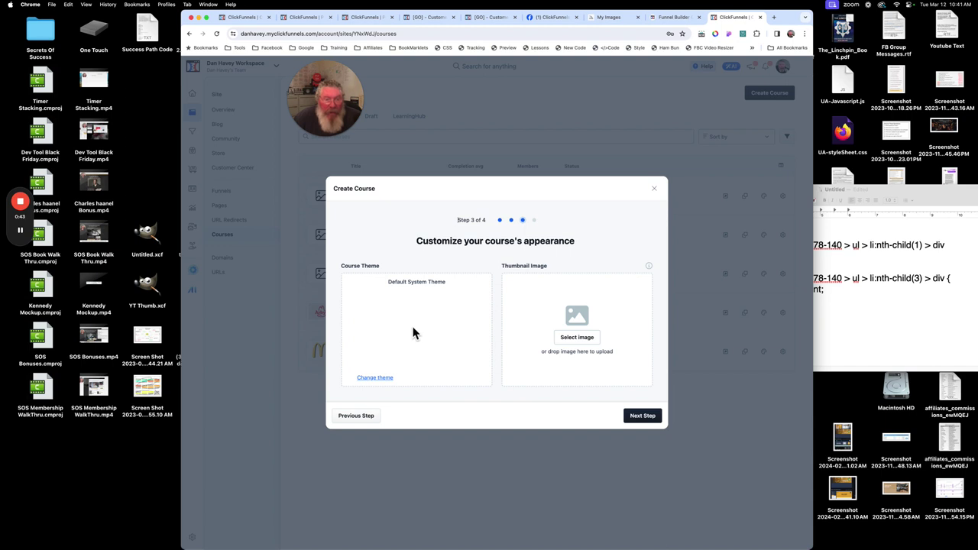
Step: Finish creating the course with the CF 2.0 - LaunchBoss Theme and the "Bibliomania Documentary" gallery image as its thumbnail
{"action": "left_click", "coordinate": [388, 378]}
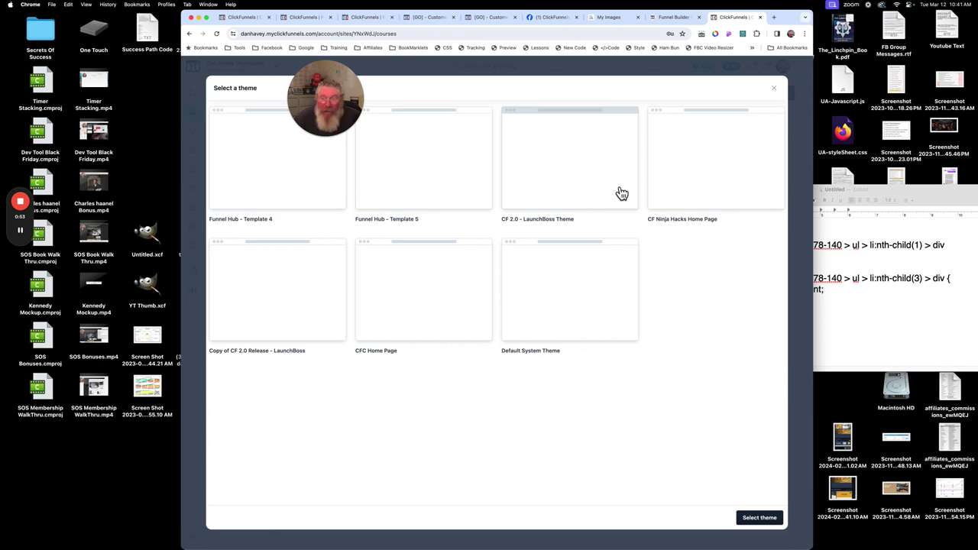
{"action": "left_click", "coordinate": [755, 520]}
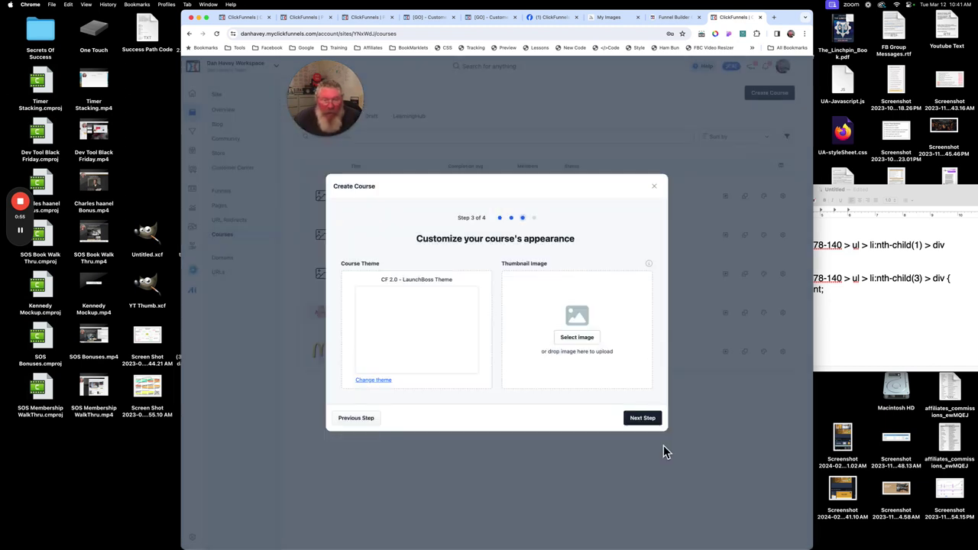
{"action": "left_click", "coordinate": [579, 344]}
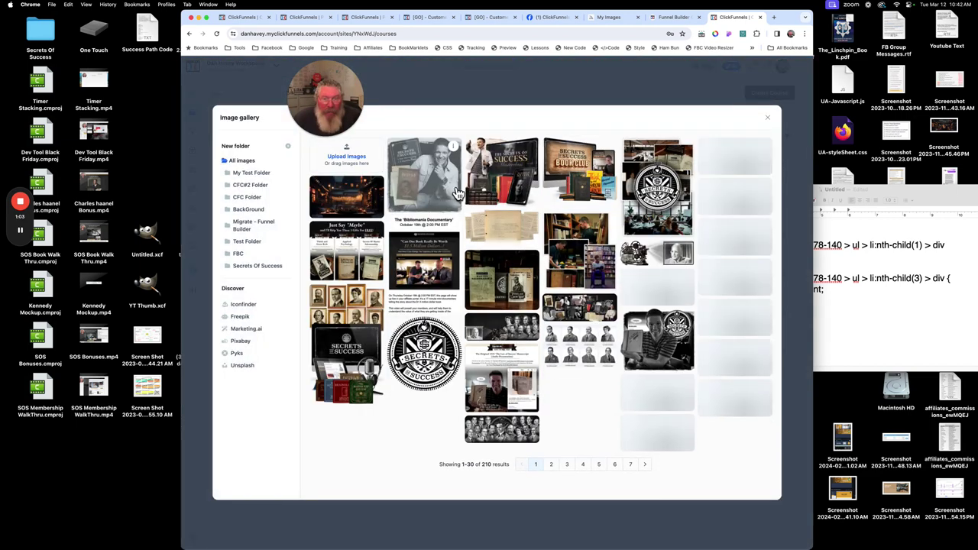
{"action": "left_click", "coordinate": [447, 184]}
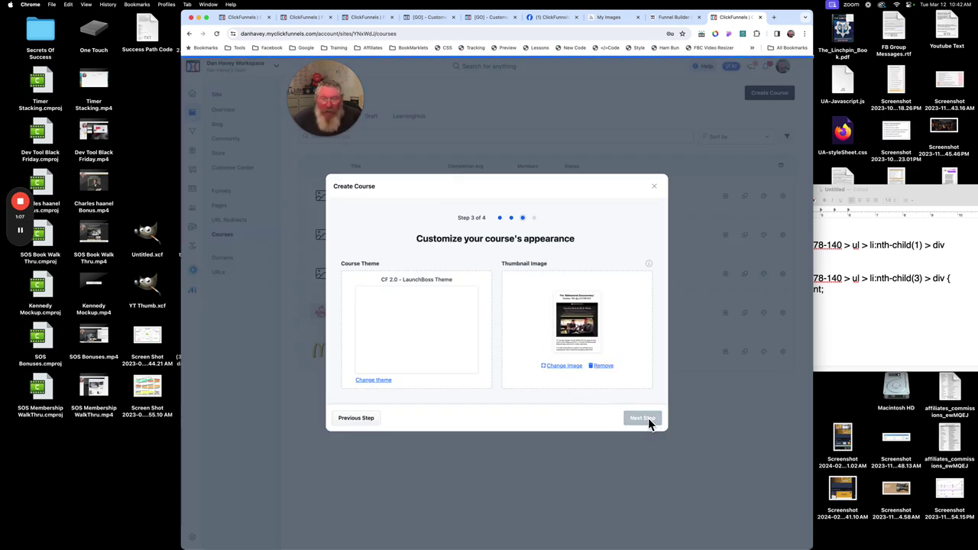
{"action": "left_click", "coordinate": [642, 419]}
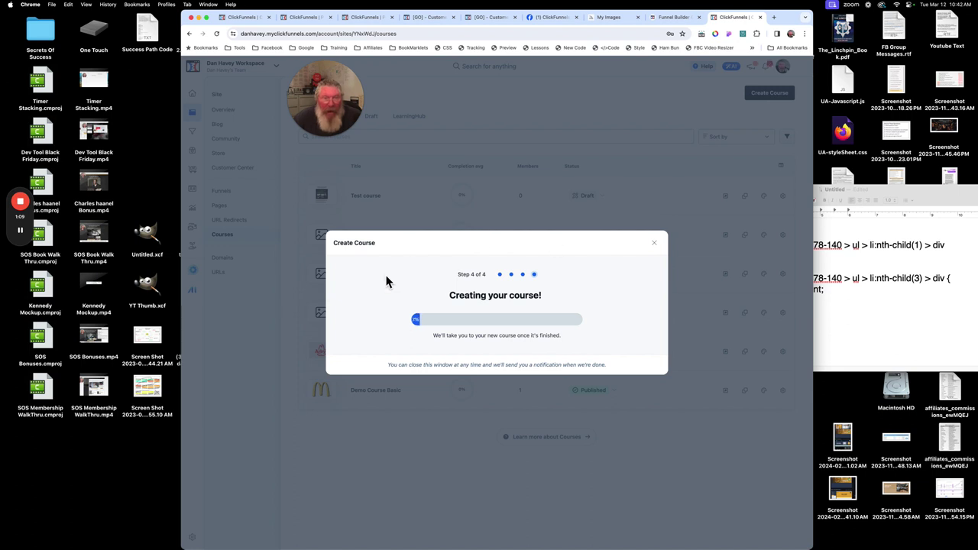
Step: Open Test course's details from the course list and replace its thumbnail with the black-and-white gallery photo of a man beside a book
{"action": "mouse_move", "coordinate": [21, 235]}
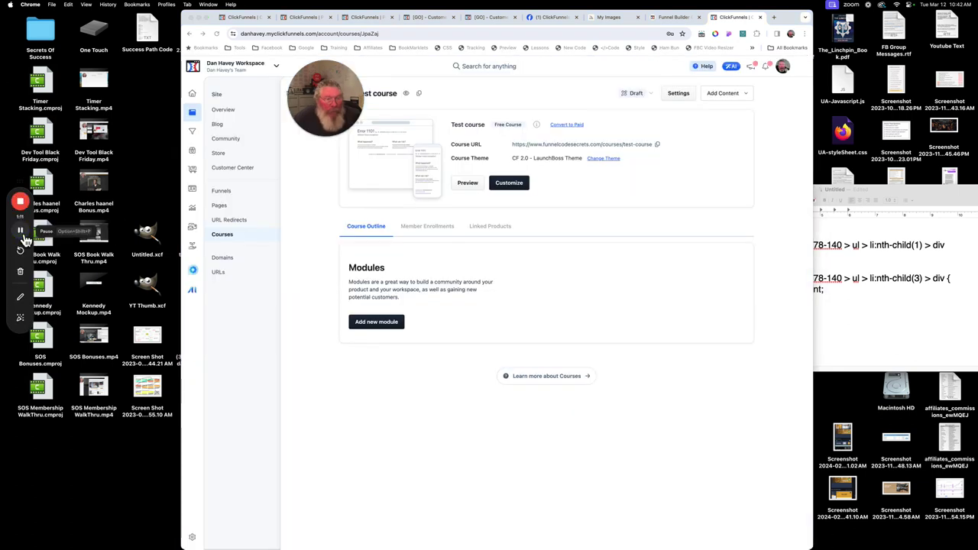
{"action": "left_click", "coordinate": [232, 239]}
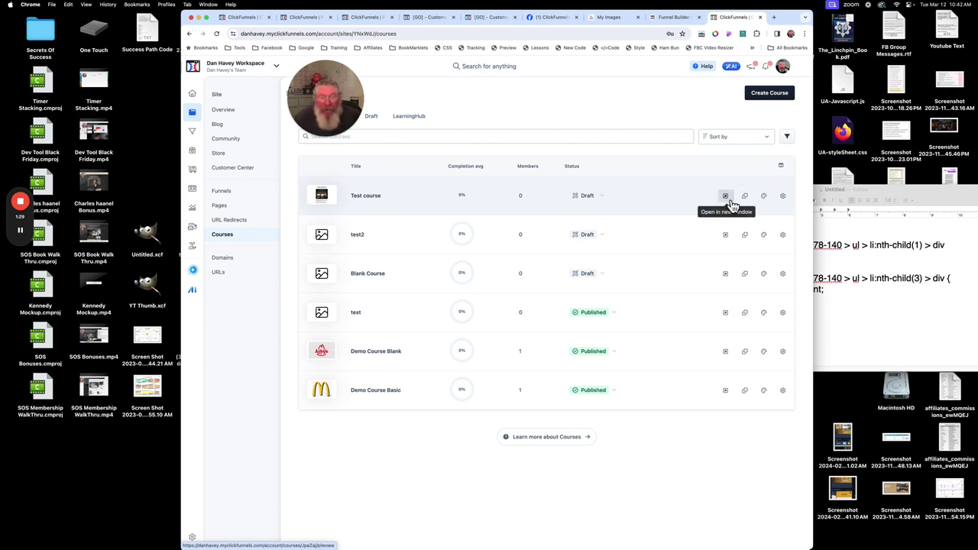
{"action": "left_click", "coordinate": [782, 196]}
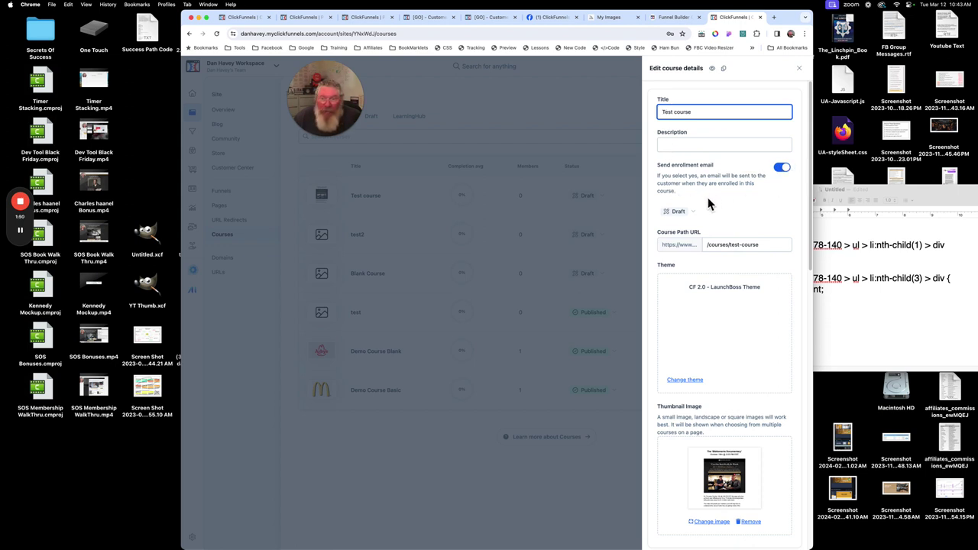
{"action": "left_click", "coordinate": [696, 214]}
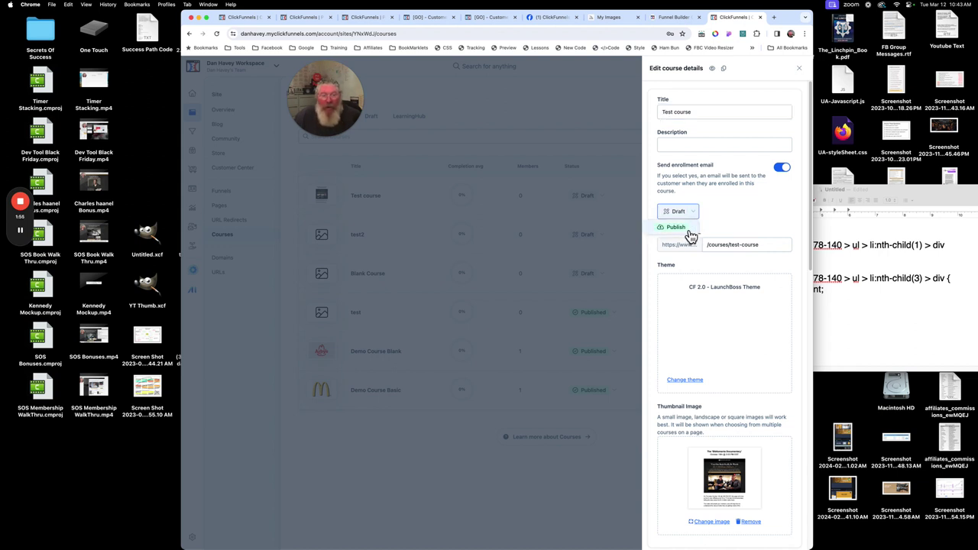
{"action": "left_click", "coordinate": [723, 214]}
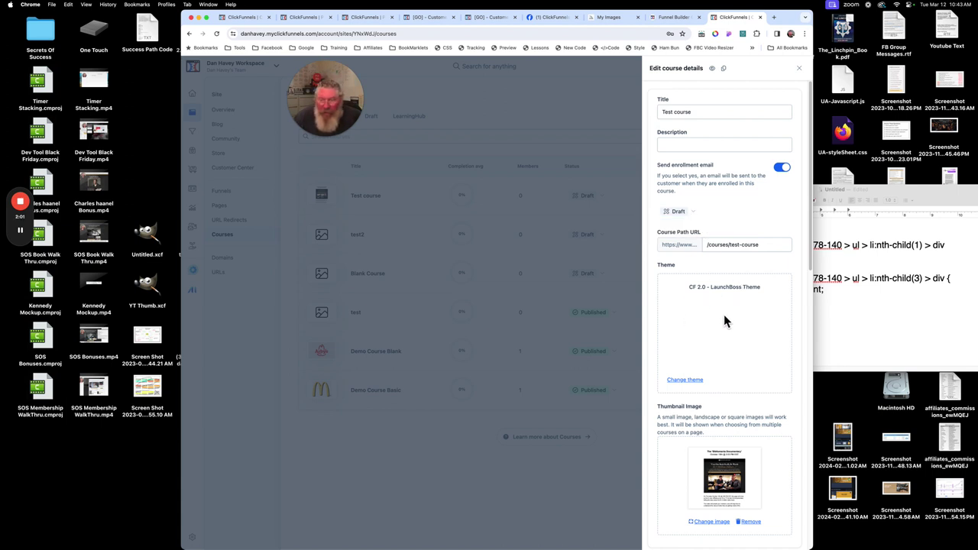
{"action": "scroll", "coordinate": [719, 343], "scroll_direction": "down", "scroll_amount": 3}
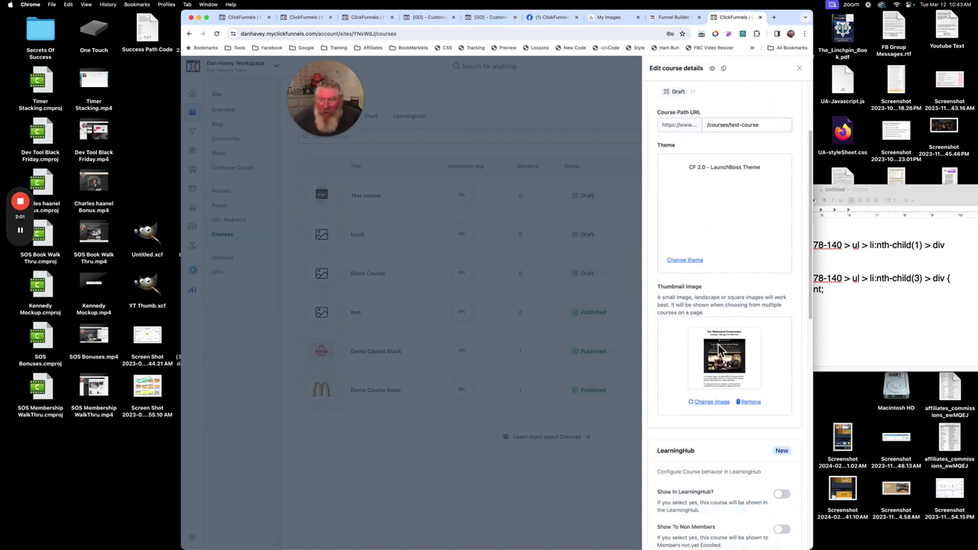
{"action": "left_click", "coordinate": [723, 405]}
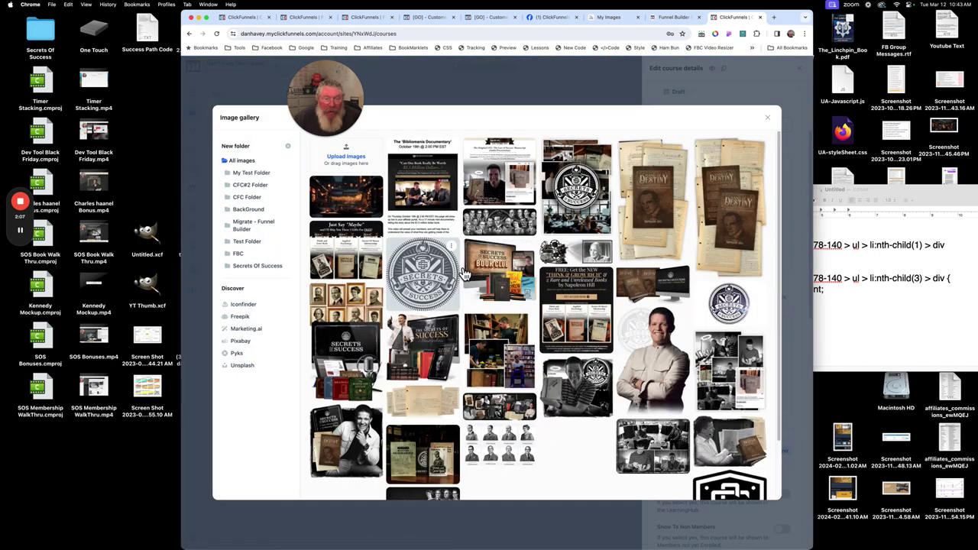
{"action": "left_click", "coordinate": [353, 426]}
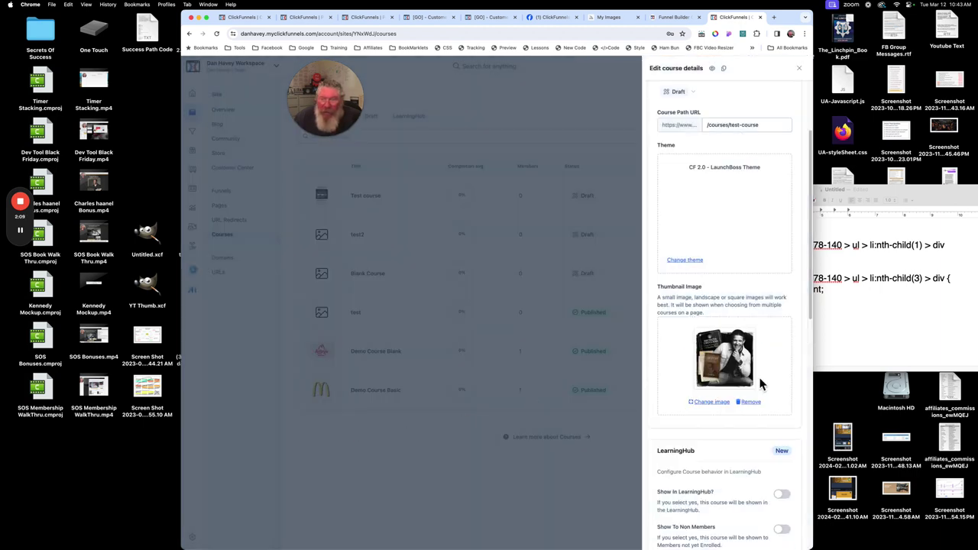
Step: Configure the course's advanced settings to use the FBC Style Guide as its style
{"action": "scroll", "coordinate": [753, 359], "scroll_direction": "down", "scroll_amount": 9}
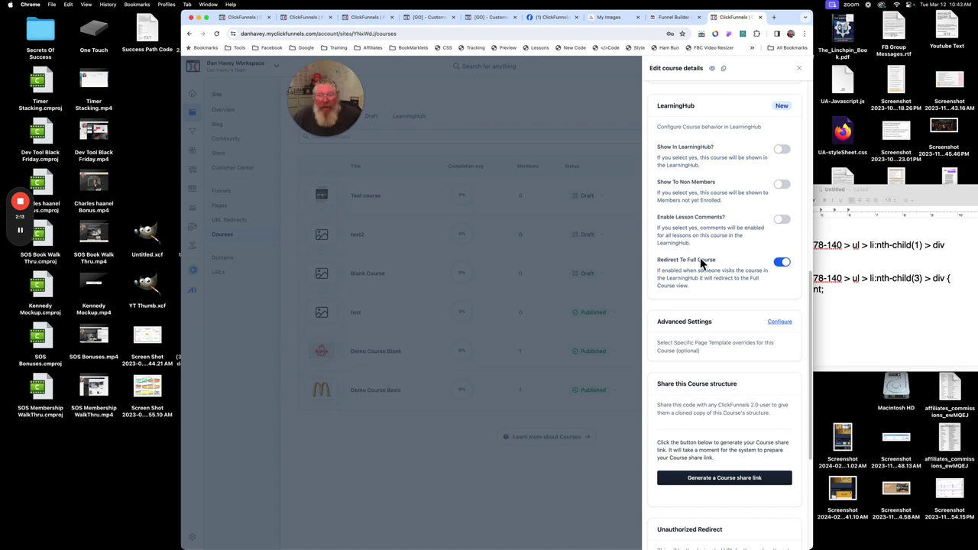
{"action": "left_click", "coordinate": [781, 322]}
{"action": "scroll", "coordinate": [755, 325], "scroll_direction": "down", "scroll_amount": 3}
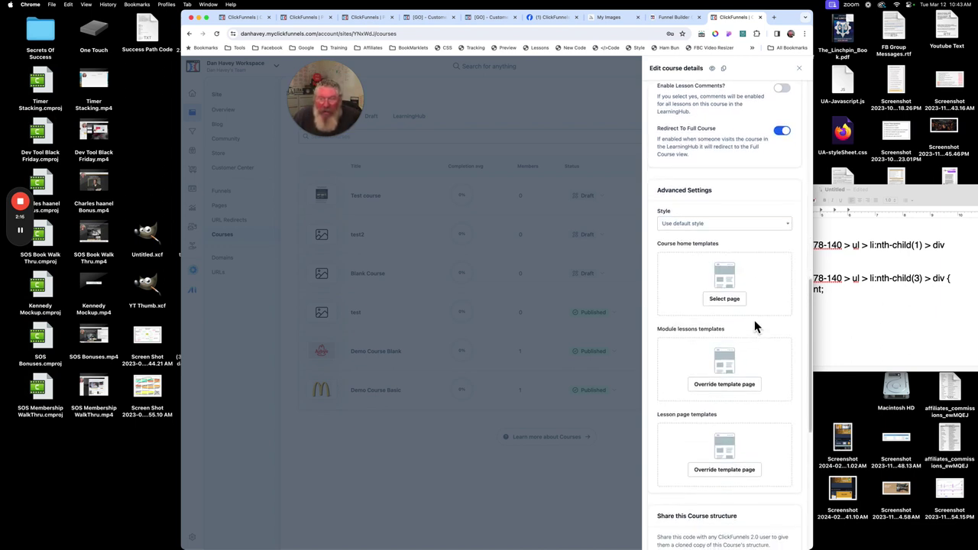
{"action": "left_click", "coordinate": [723, 226]}
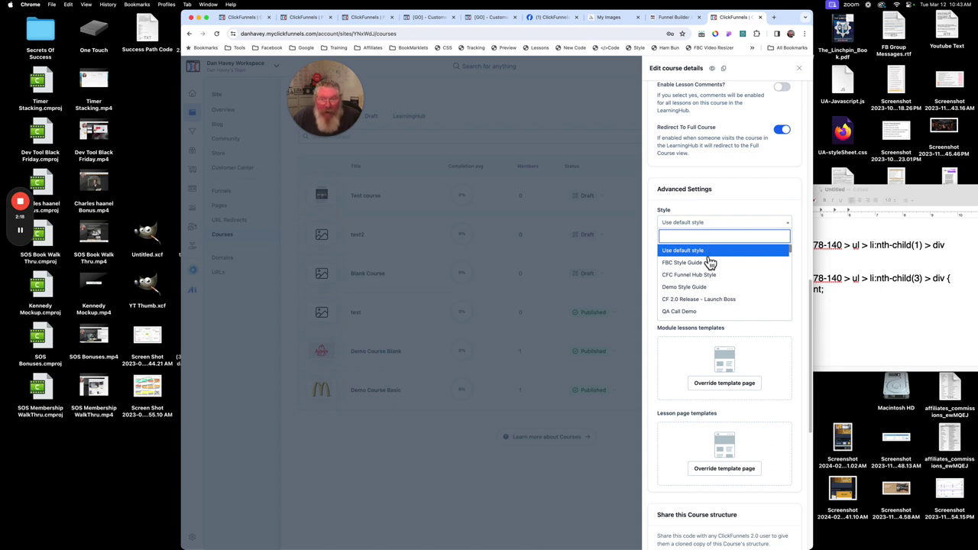
{"action": "scroll", "coordinate": [709, 273], "scroll_direction": "down", "scroll_amount": 2}
{"action": "scroll", "coordinate": [708, 272], "scroll_direction": "down", "scroll_amount": 2}
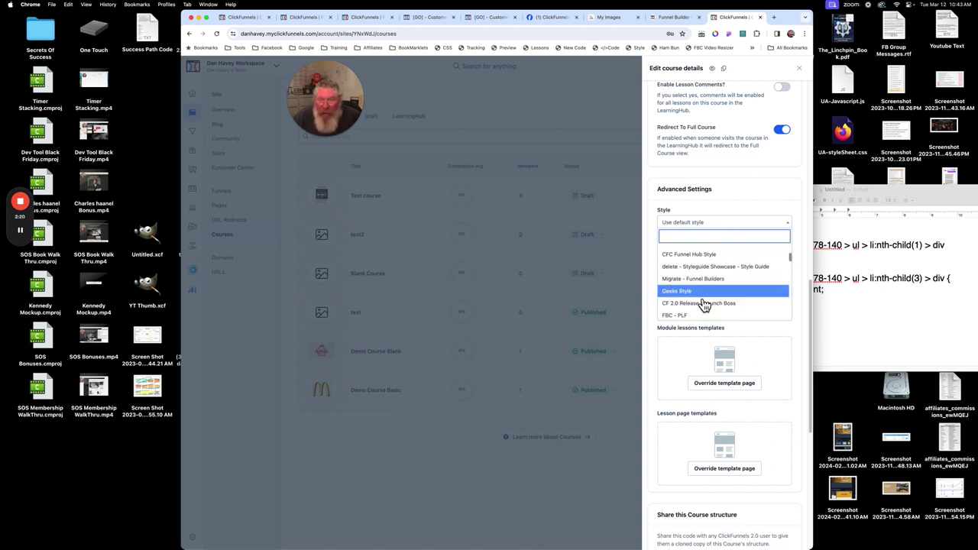
{"action": "scroll", "coordinate": [703, 275], "scroll_direction": "up", "scroll_amount": 5}
{"action": "left_click", "coordinate": [688, 263]}
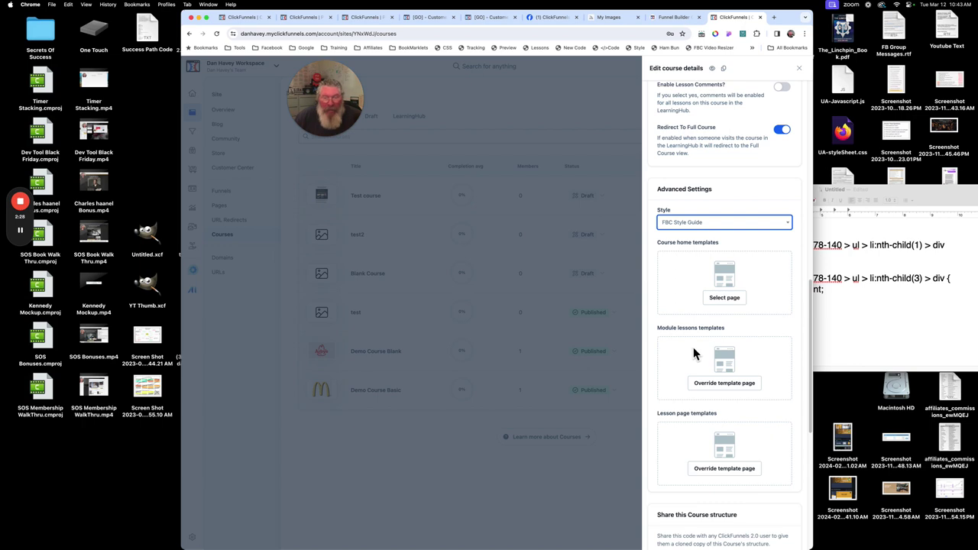
Step: Assign the first "Example Course template page" as the course home template and update the course
{"action": "left_click", "coordinate": [725, 303]}
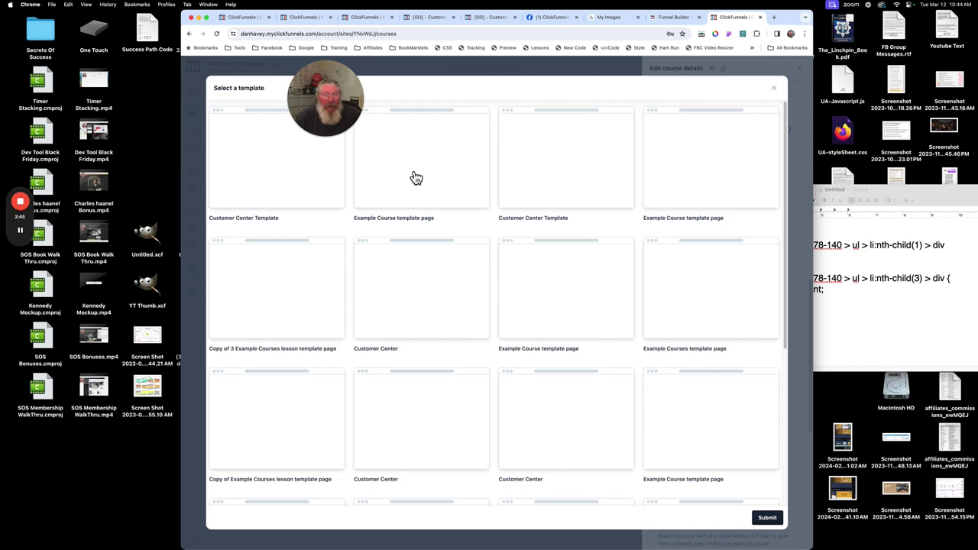
{"action": "left_click", "coordinate": [415, 178]}
{"action": "left_click", "coordinate": [772, 524]}
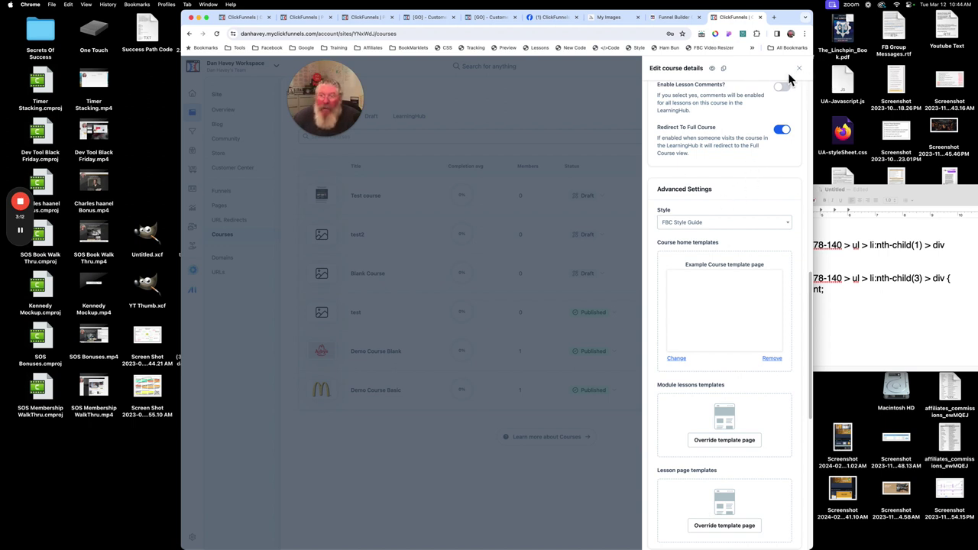
{"action": "scroll", "coordinate": [722, 380], "scroll_direction": "down", "scroll_amount": 5}
{"action": "scroll", "coordinate": [722, 380], "scroll_direction": "down", "scroll_amount": 3}
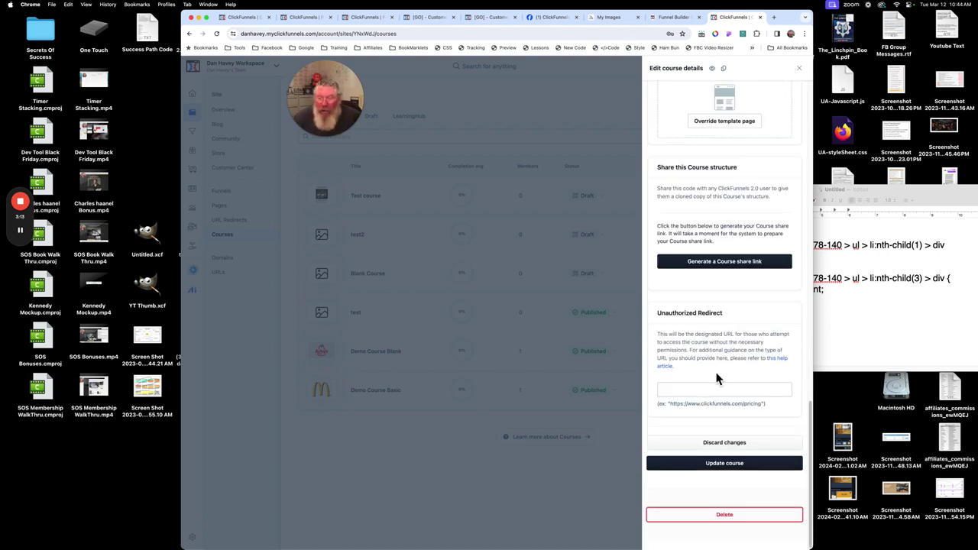
{"action": "left_click", "coordinate": [720, 464]}
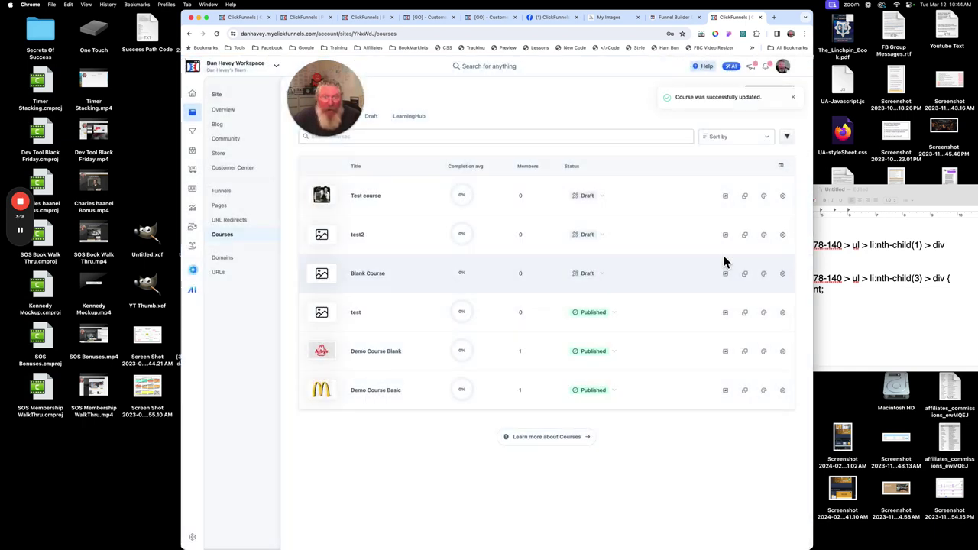
Step: Open Test course and add a new module titled "mod 1" with no parent module
{"action": "left_click", "coordinate": [373, 203]}
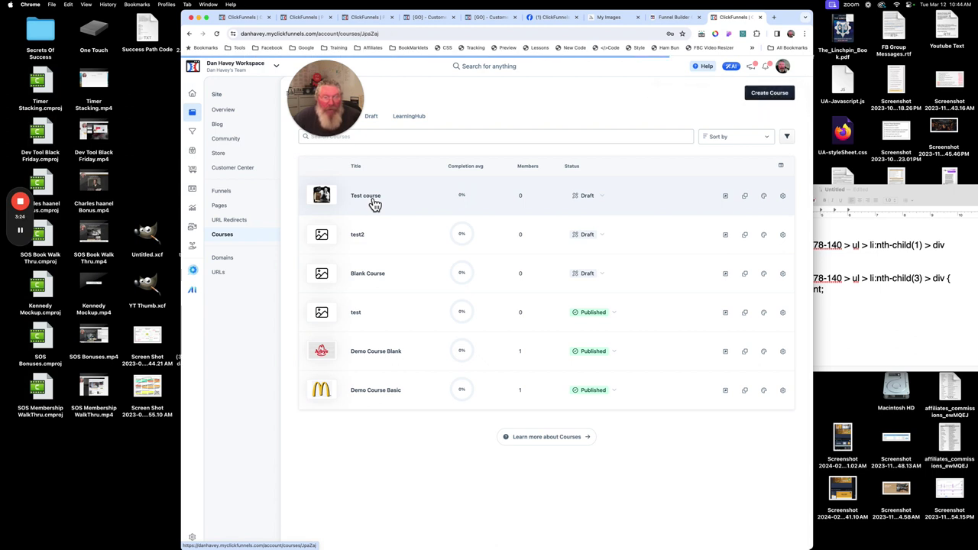
{"action": "left_click", "coordinate": [376, 330]}
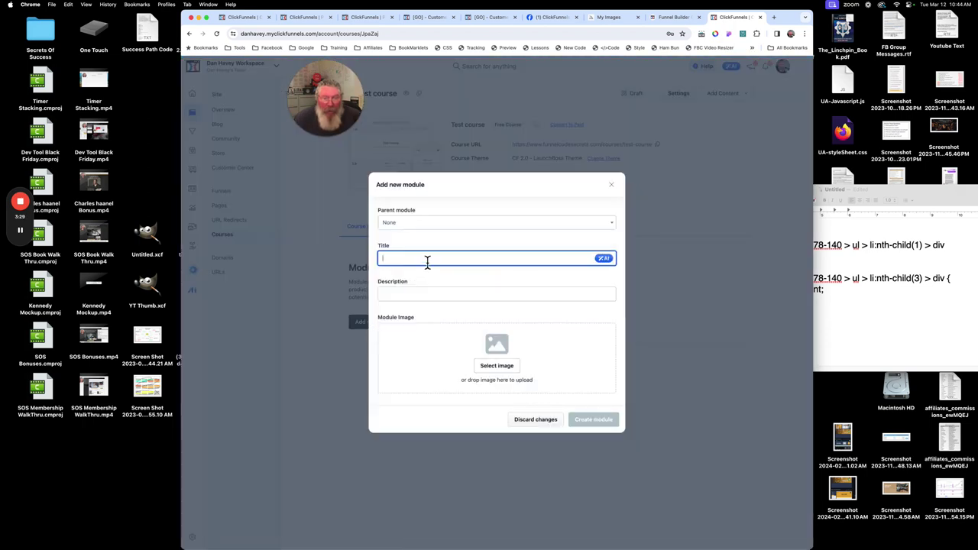
{"action": "type", "text": "mod"}
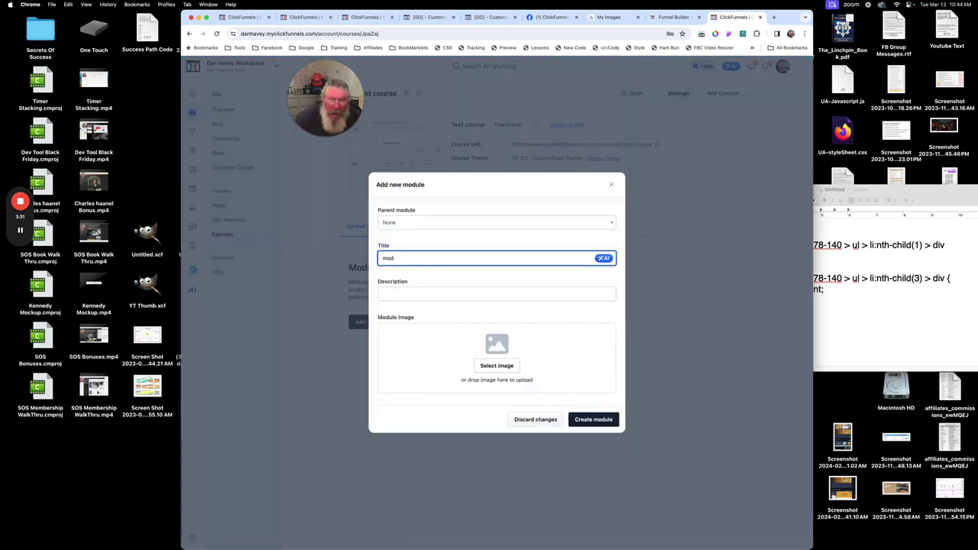
{"action": "type", "text": " 1"}
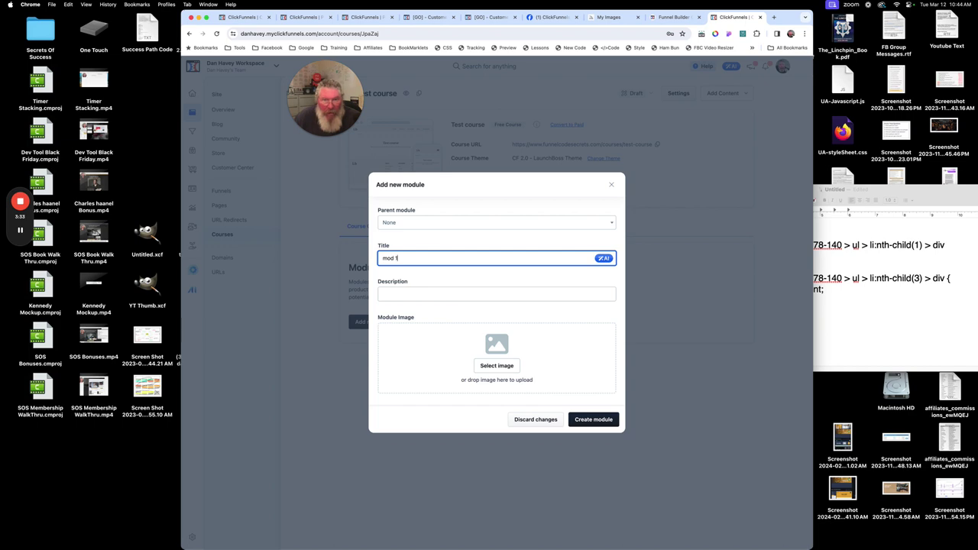
{"action": "left_click", "coordinate": [602, 430]}
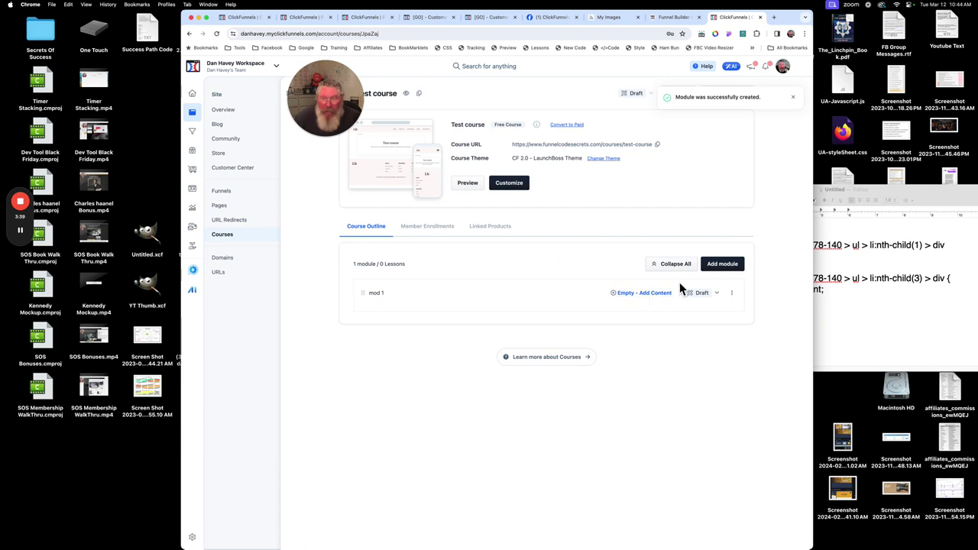
Step: Add two more top-level modules to the course outline, titled "mod 2" and "mod 3"
{"action": "left_click", "coordinate": [721, 272]}
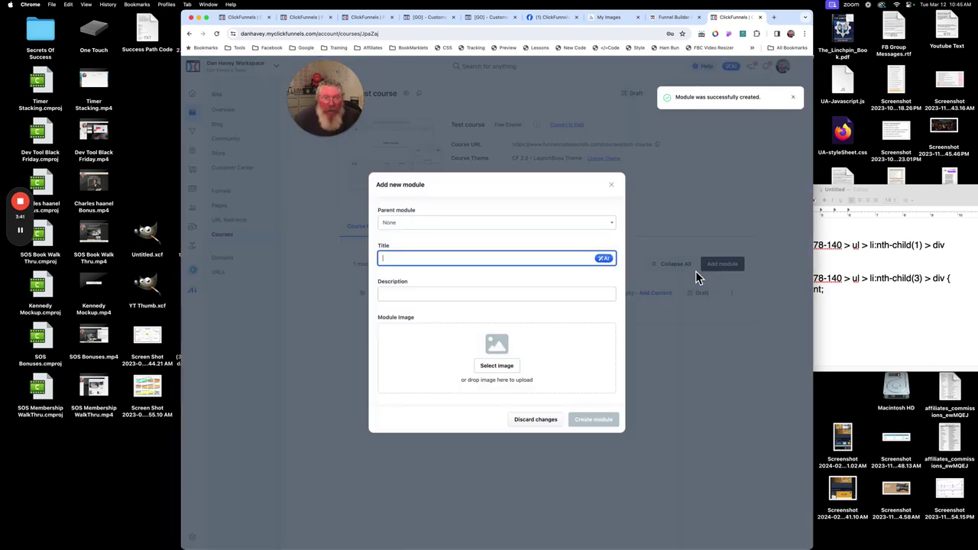
{"action": "type", "text": "mod 2"}
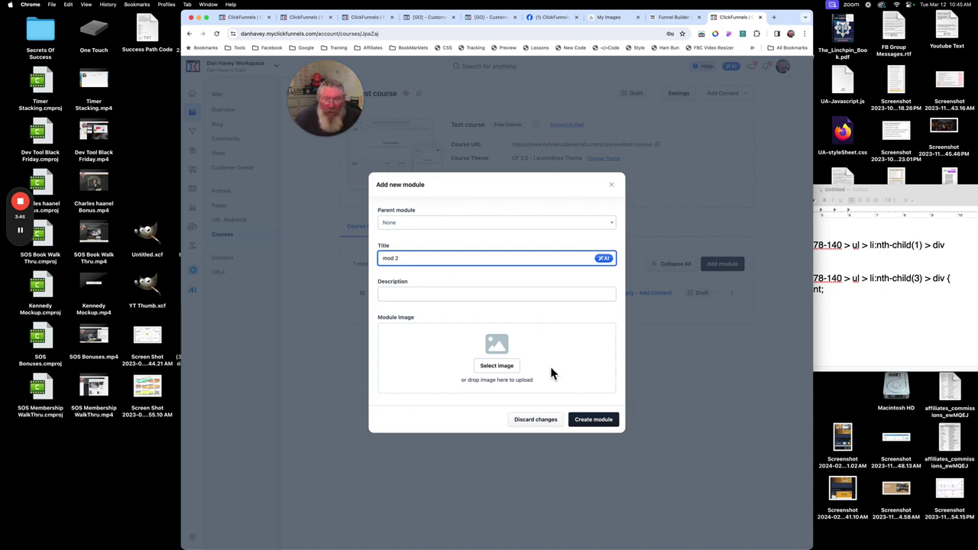
{"action": "left_click", "coordinate": [593, 421]}
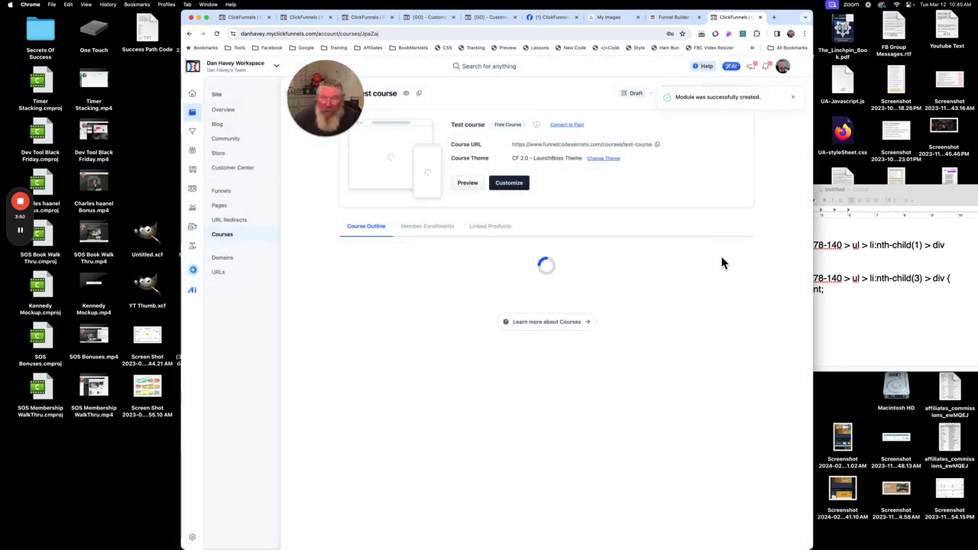
{"action": "left_click", "coordinate": [724, 269]}
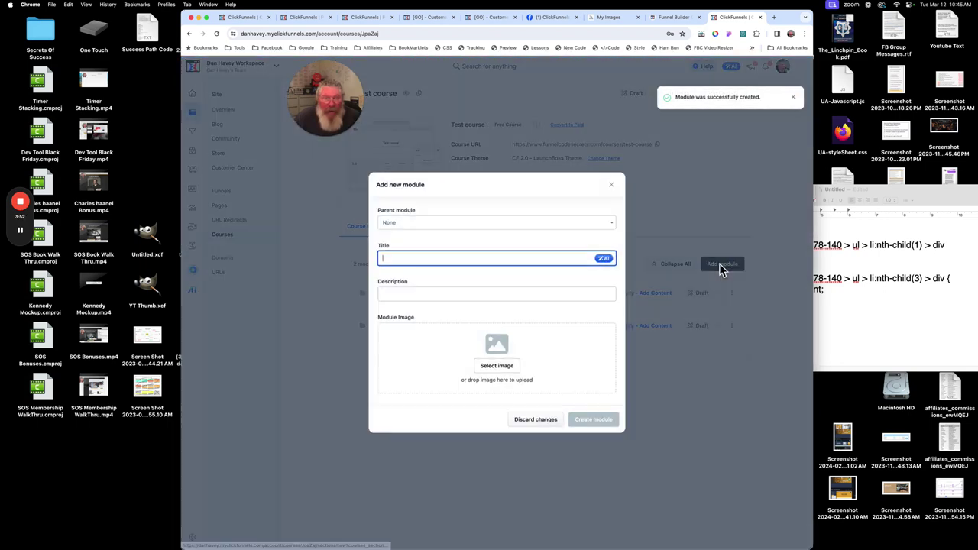
{"action": "type", "text": "mod 3"}
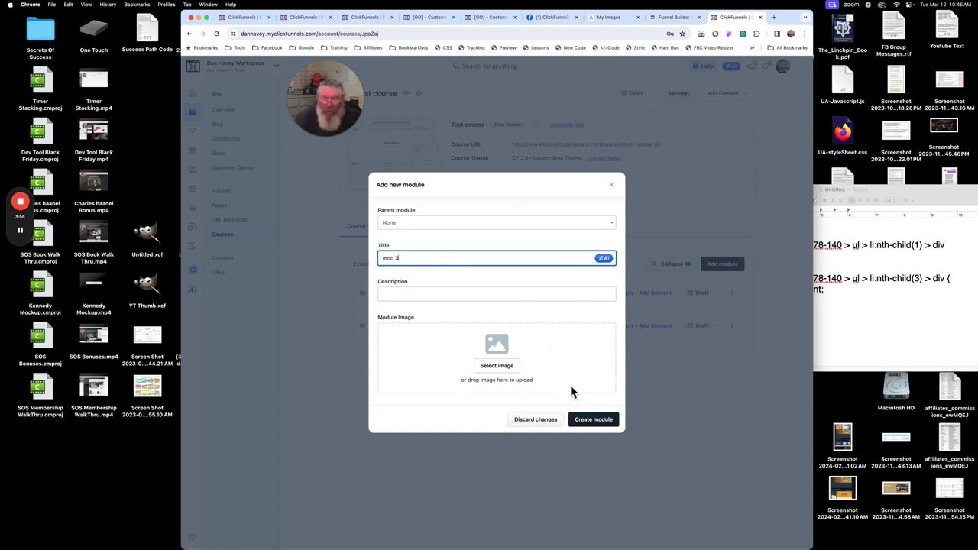
{"action": "left_click", "coordinate": [582, 423]}
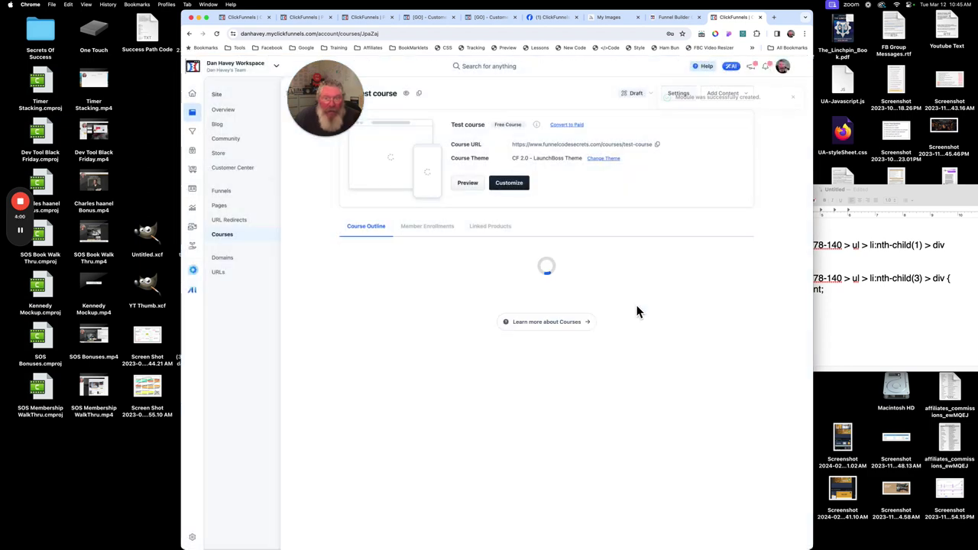
Step: Add a lesson titled "l1" to mod 1 without a lesson image
{"action": "left_click", "coordinate": [642, 298]}
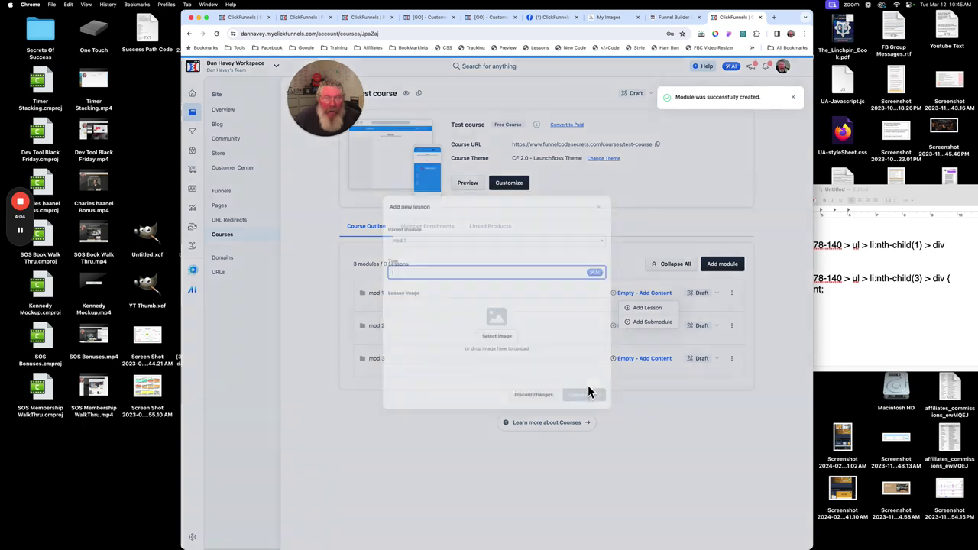
{"action": "type", "text": "1"}
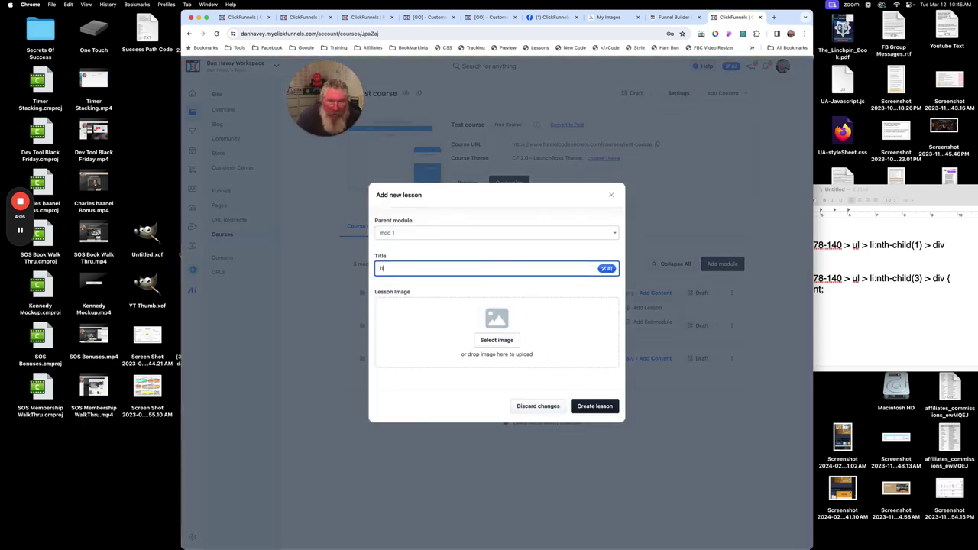
{"action": "left_click", "coordinate": [584, 411]}
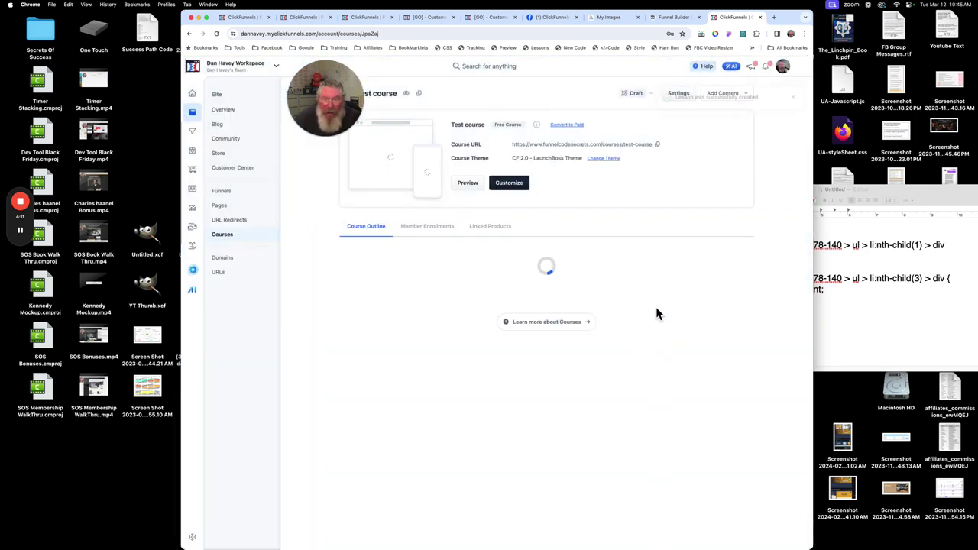
Step: Add a second lesson titled "l2" to mod 1, using the round black Secrets of Success emblem from the gallery as its image
{"action": "left_click", "coordinate": [650, 295]}
{"action": "left_click", "coordinate": [647, 308]}
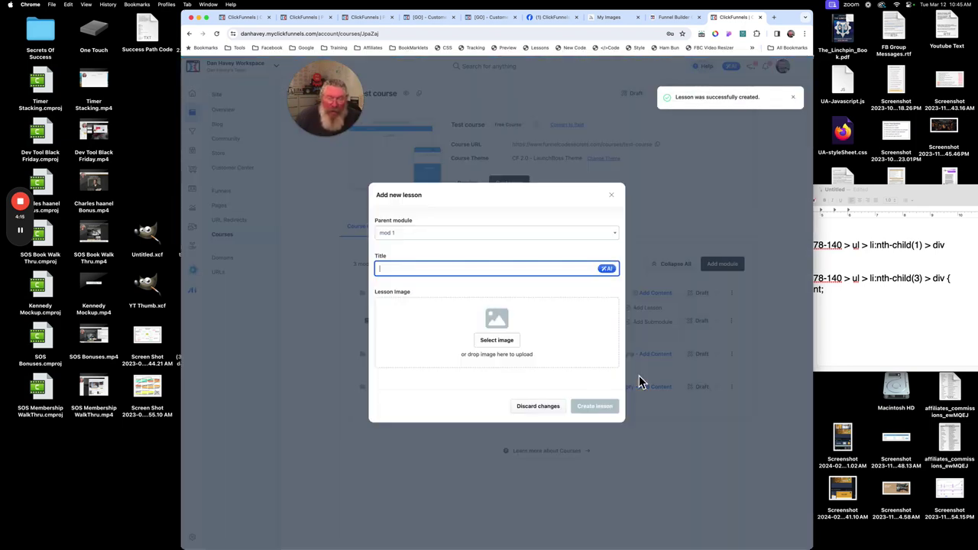
{"action": "type", "text": "l2"}
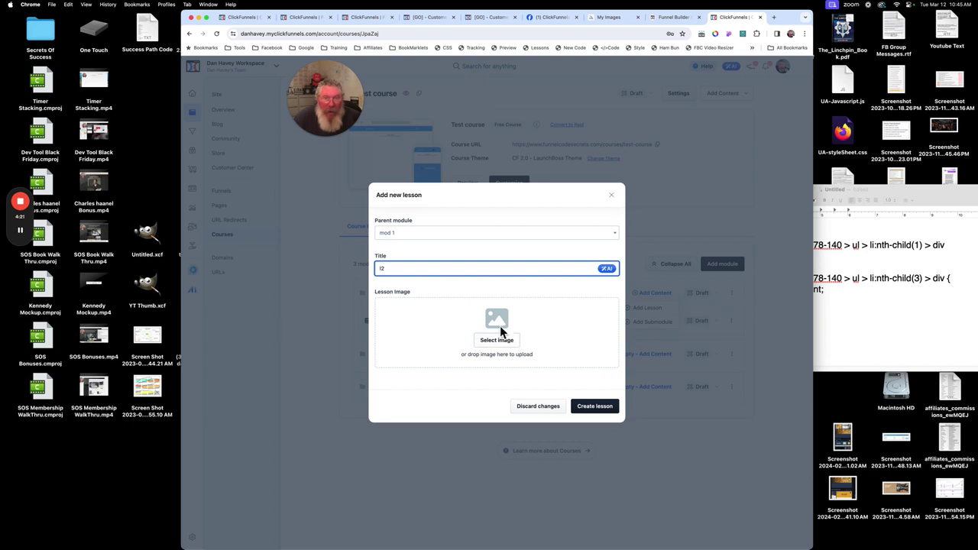
{"action": "left_click", "coordinate": [515, 344]}
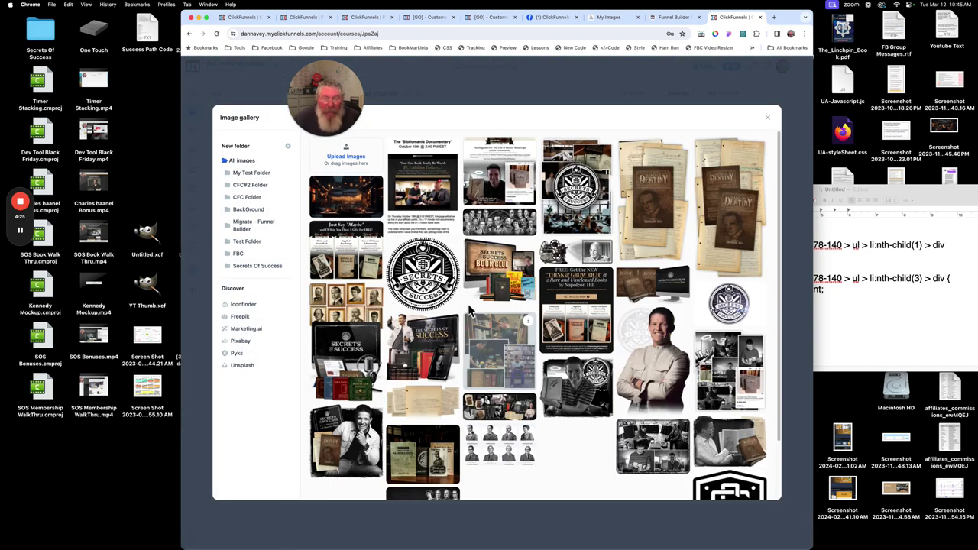
{"action": "left_click", "coordinate": [451, 279]}
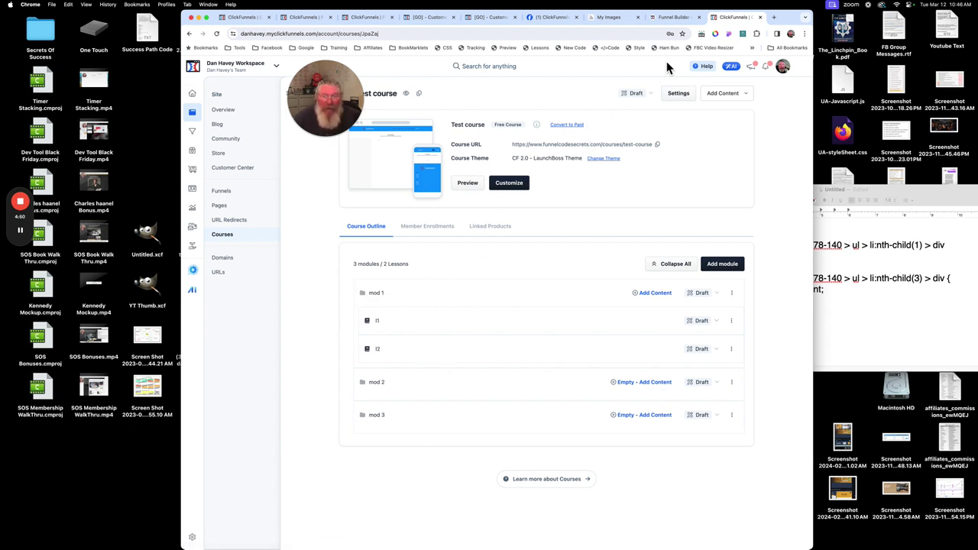
Step: Check the publishing status options for the course and for mod 1 without changing them
{"action": "left_click", "coordinate": [637, 97]}
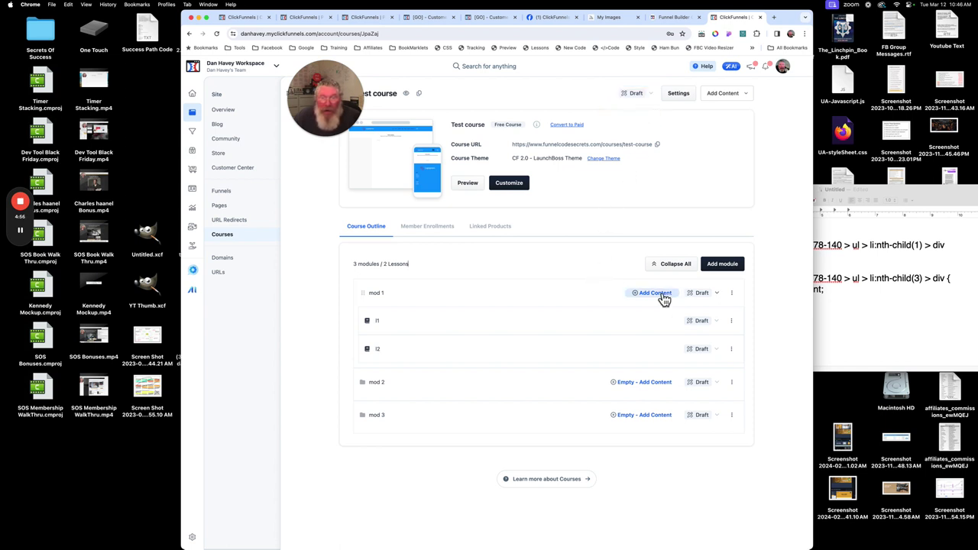
{"action": "left_click", "coordinate": [699, 295]}
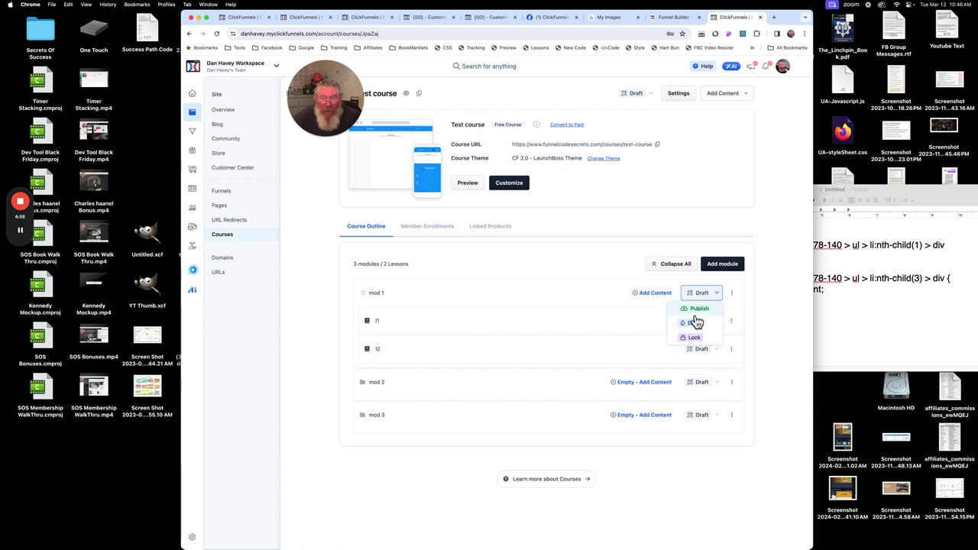
{"action": "left_click", "coordinate": [649, 322]}
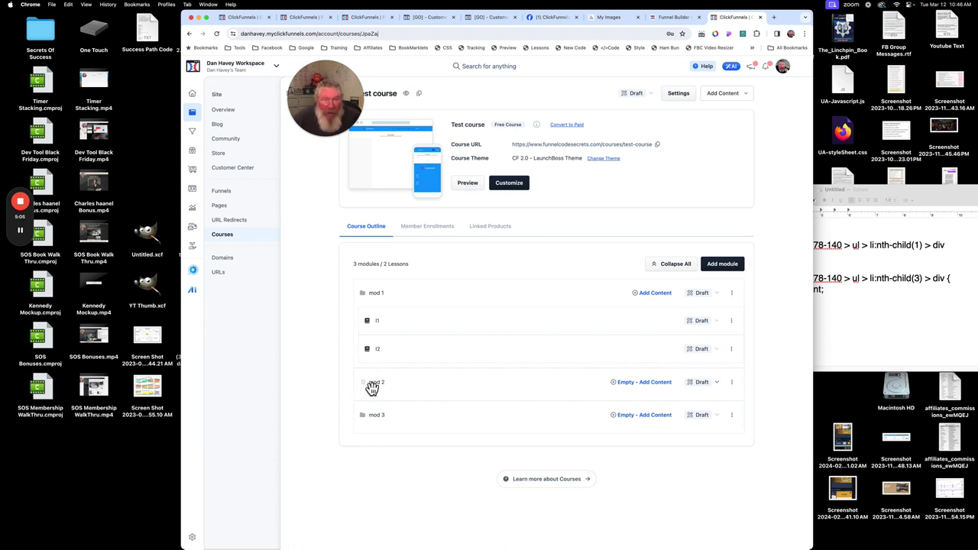
Step: Reorder the course outline: nest mod 2 in mod 1, move it back out below mod 3, and place lesson l2 above l1
{"action": "left_click_drag", "start_coordinate": [371, 388], "coordinate": [369, 321]}
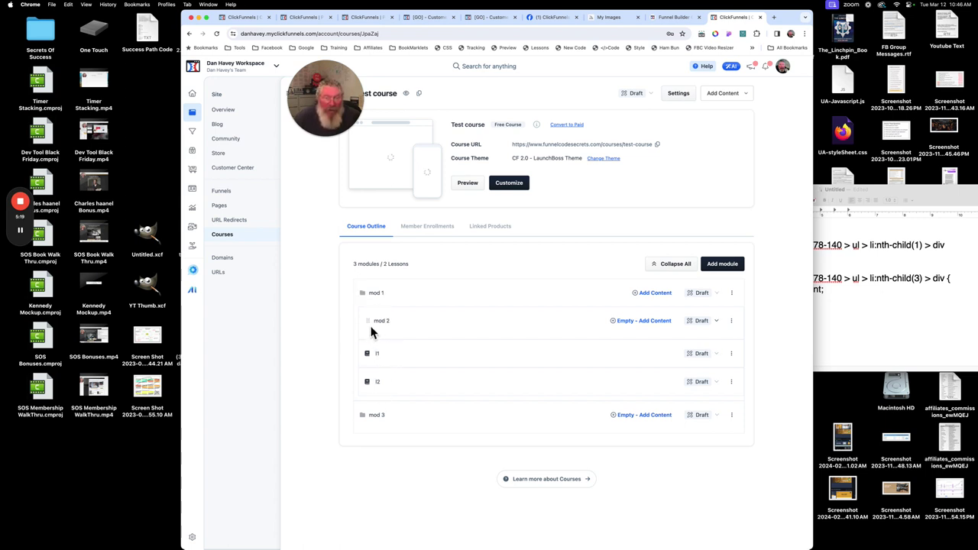
{"action": "left_click_drag", "start_coordinate": [372, 325], "coordinate": [382, 422]}
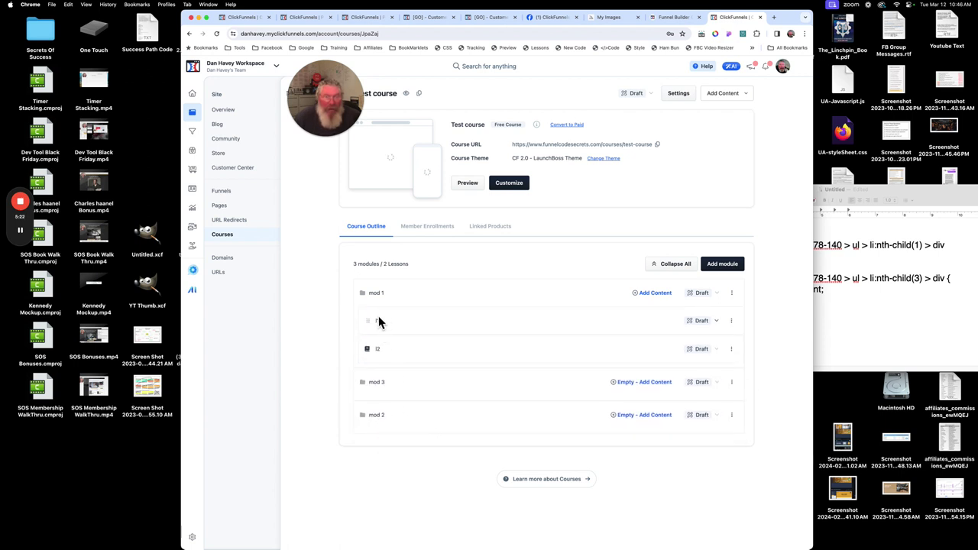
{"action": "left_click_drag", "start_coordinate": [375, 351], "coordinate": [380, 331]}
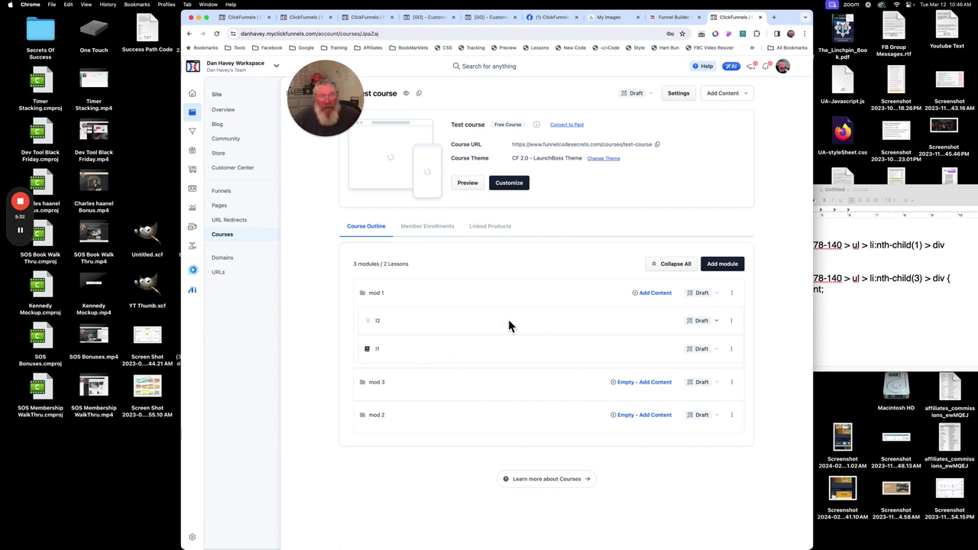
Step: Open mod 1's details for editing and review its thumbnail, URL, publishing, upgrade offer and advanced style and template settings
{"action": "left_click", "coordinate": [738, 298]}
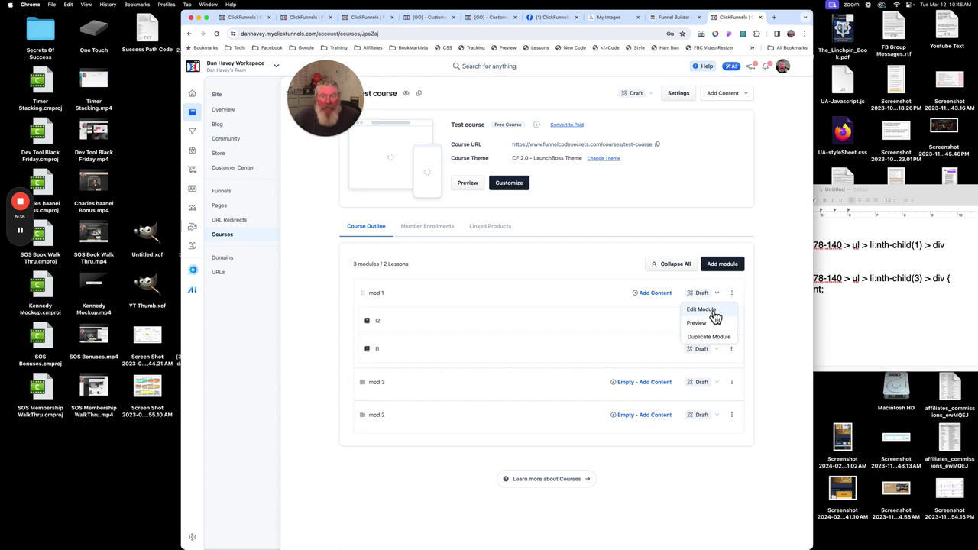
{"action": "left_click", "coordinate": [709, 310]}
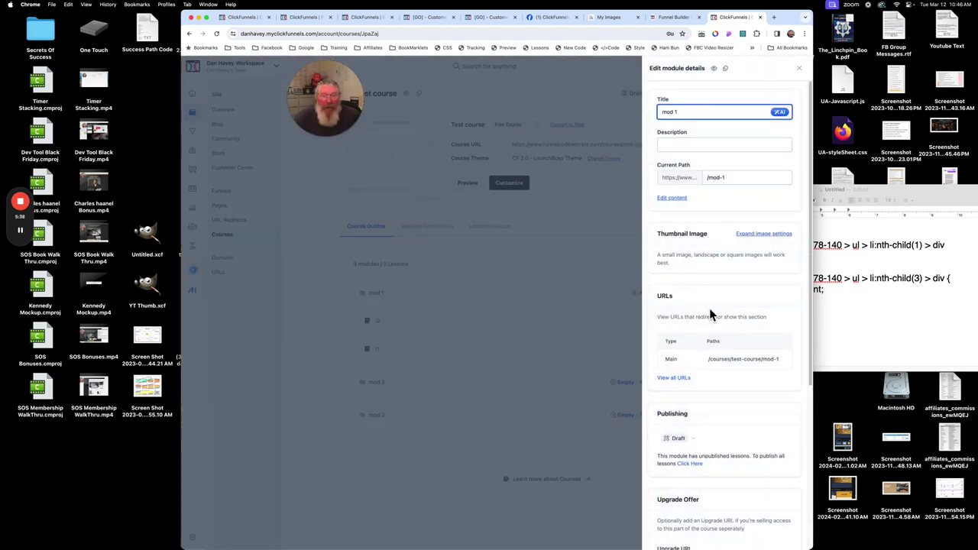
{"action": "scroll", "coordinate": [703, 277], "scroll_direction": "down", "scroll_amount": 1}
{"action": "scroll", "coordinate": [758, 214], "scroll_direction": "down", "scroll_amount": 4}
{"action": "scroll", "coordinate": [745, 229], "scroll_direction": "down", "scroll_amount": 3}
{"action": "scroll", "coordinate": [719, 282], "scroll_direction": "down", "scroll_amount": 2}
{"action": "left_click", "coordinate": [762, 379]}
{"action": "scroll", "coordinate": [761, 381], "scroll_direction": "down", "scroll_amount": 2}
{"action": "scroll", "coordinate": [760, 378], "scroll_direction": "down", "scroll_amount": 1}
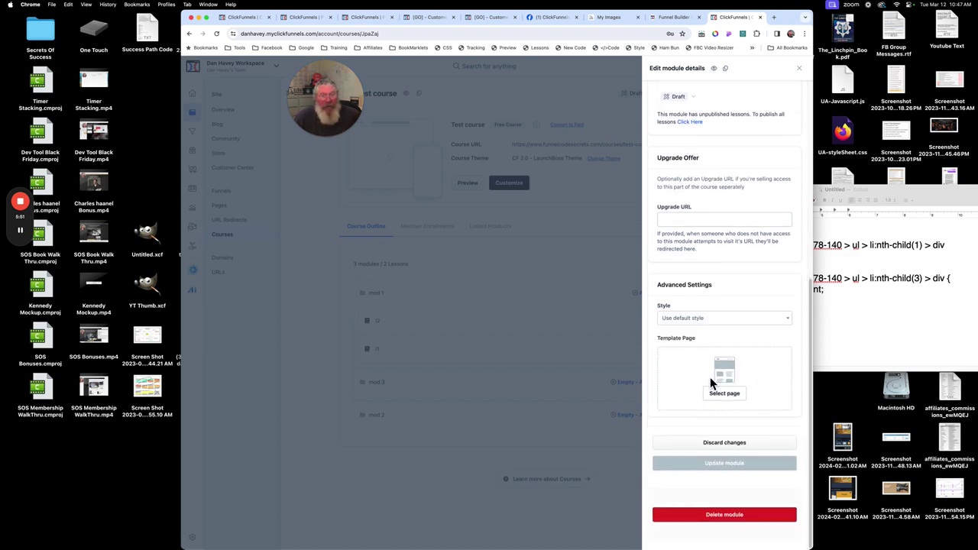
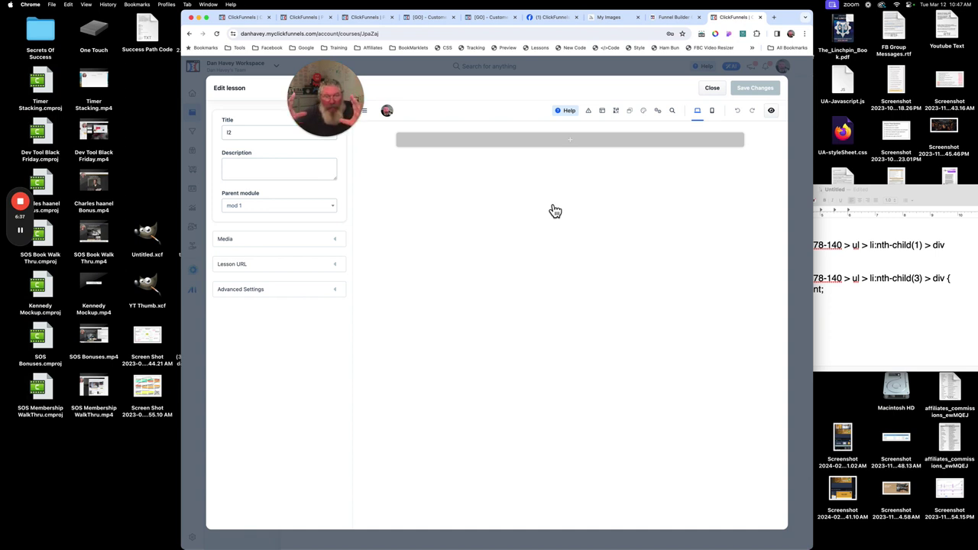
Step: Review lesson l2's media, lesson URL and advanced style and template settings, and close the lesson editor
{"action": "left_click", "coordinate": [313, 242]}
{"action": "mouse_move", "coordinate": [253, 286]}
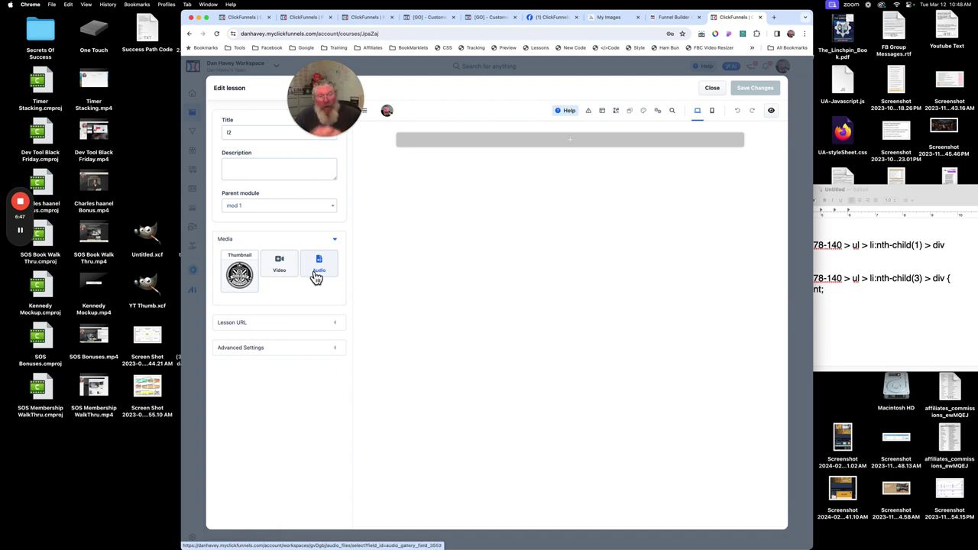
{"action": "left_click", "coordinate": [294, 329]}
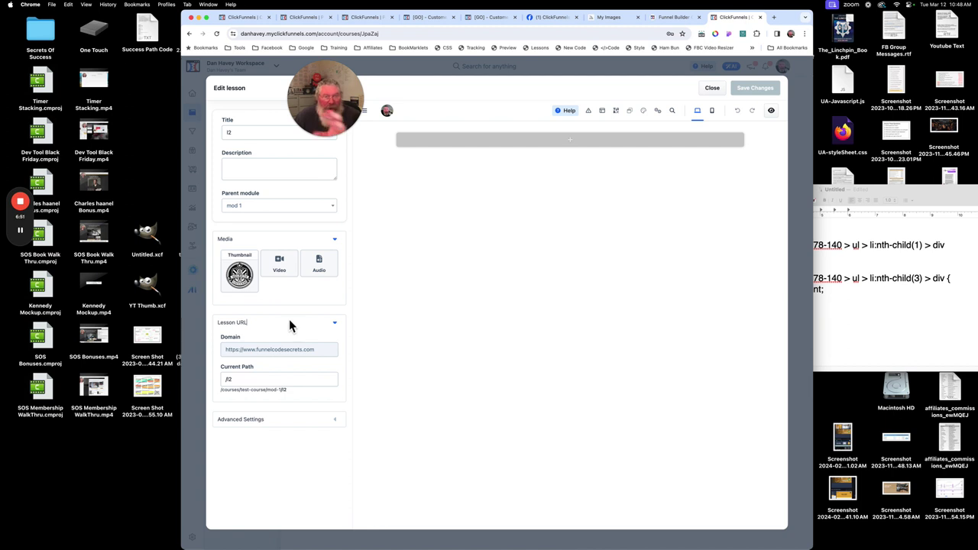
{"action": "left_click", "coordinate": [254, 420]}
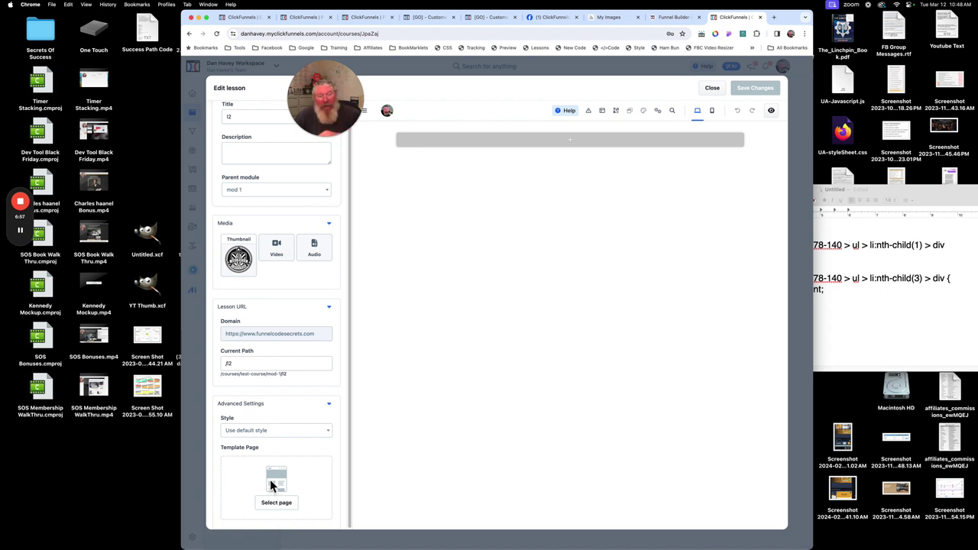
{"action": "left_click", "coordinate": [283, 432]}
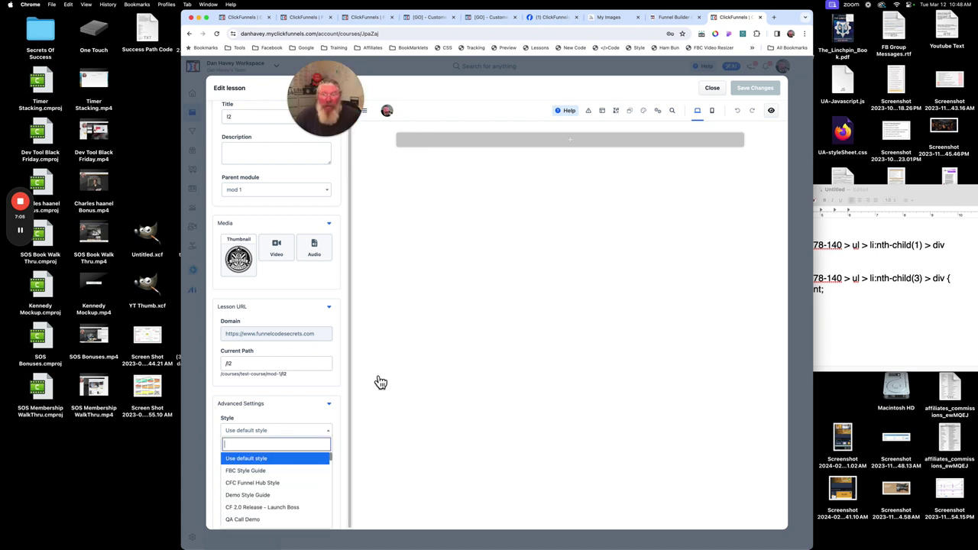
{"action": "left_click", "coordinate": [712, 92]}
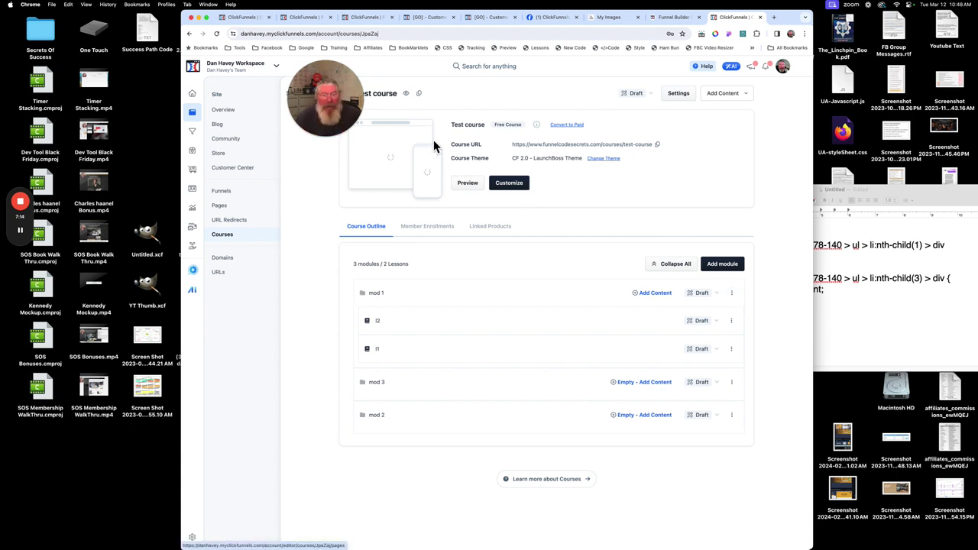
Step: Customize the course home page by overriding the course title's typography and increasing its font size to 3.32 rem
{"action": "left_click", "coordinate": [511, 191]}
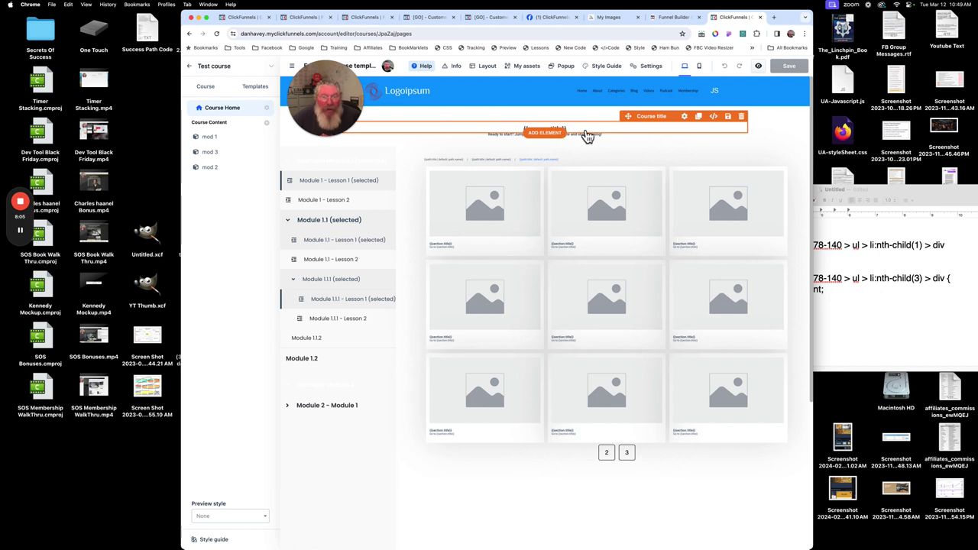
{"action": "left_click", "coordinate": [687, 123]}
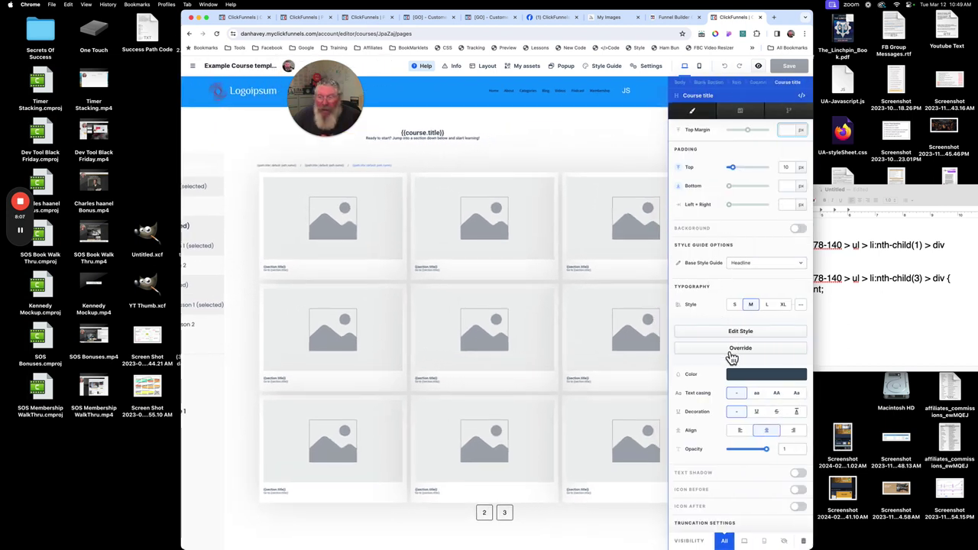
{"action": "left_click", "coordinate": [732, 348]}
{"action": "left_click", "coordinate": [746, 411]}
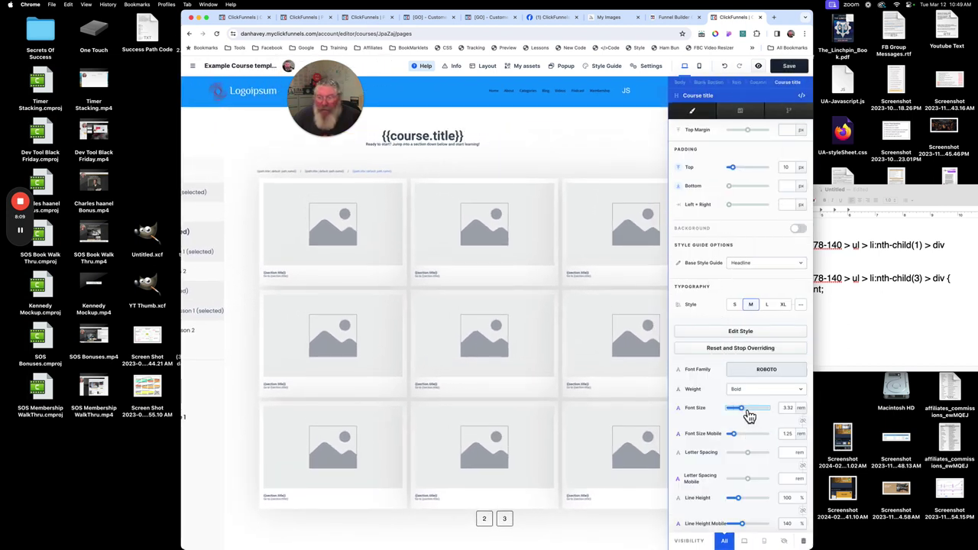
Step: Close the title's settings and select the course modules grid on the course home page
{"action": "left_click", "coordinate": [604, 171]}
{"action": "left_click", "coordinate": [668, 182]}
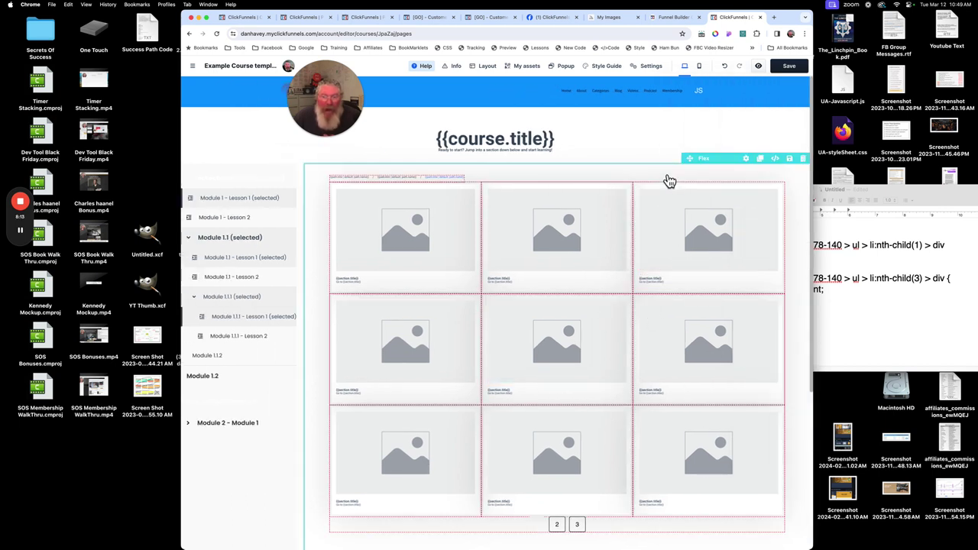
{"action": "left_click", "coordinate": [667, 192]}
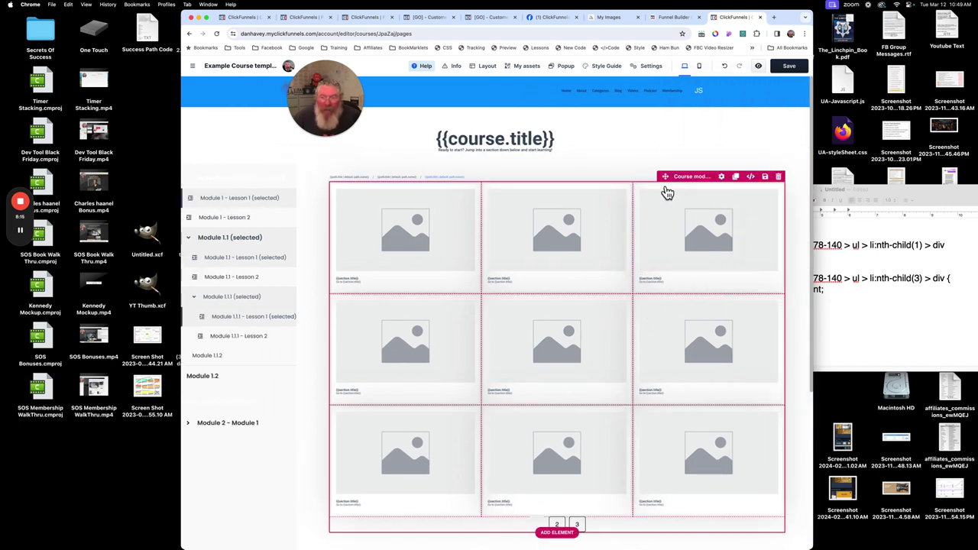